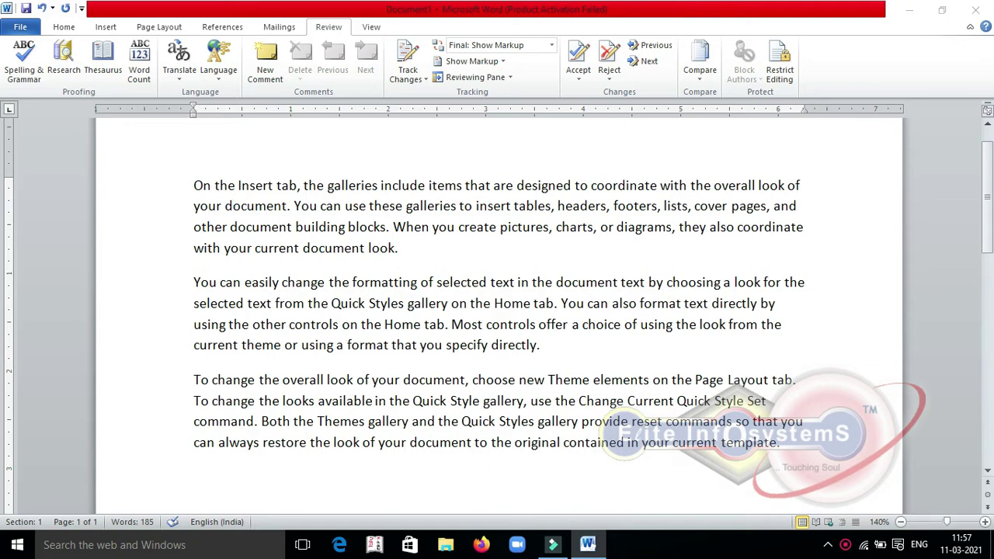
- Misspell the three occurrences of "document" in the first paragraph as "dacument"
key(BackSpace)
text(a)
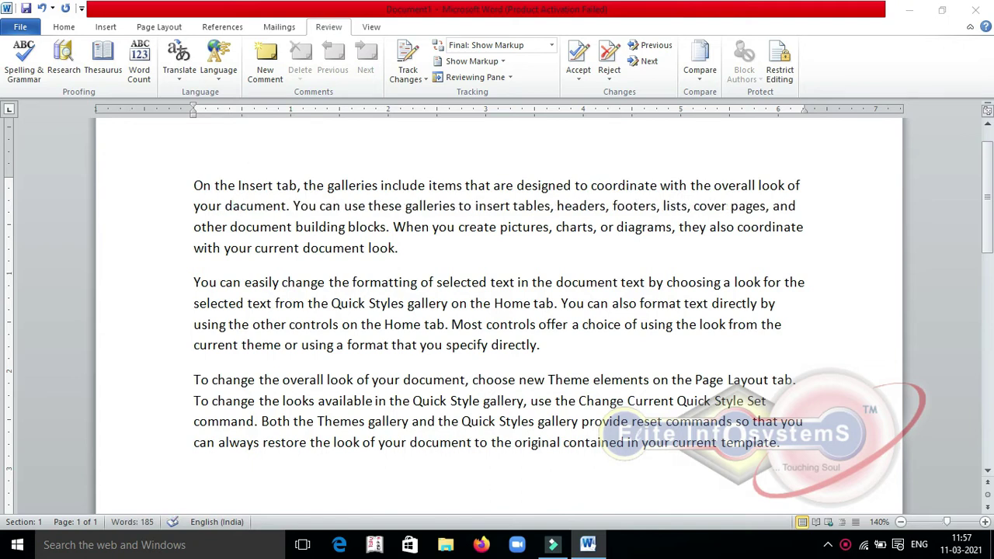
key(Down)
key(Delete)
text(a)
key(Down)
key(ctrl+Right)
key(ctrl+Right)
key(Right)
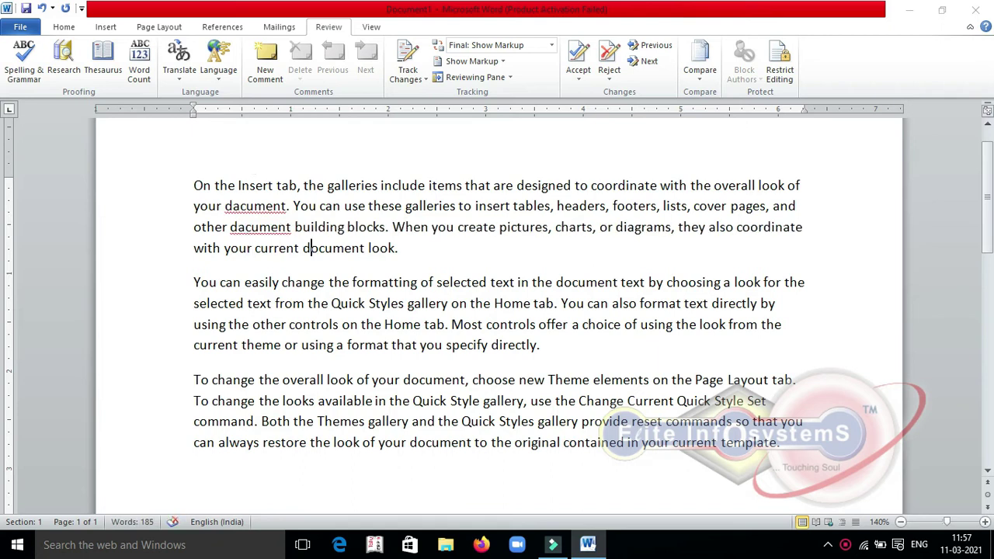
key(Delete)
text(a)
- Add the sentence "This are a good boy." on a new line below the last paragraph
key(Down)
key(Down)
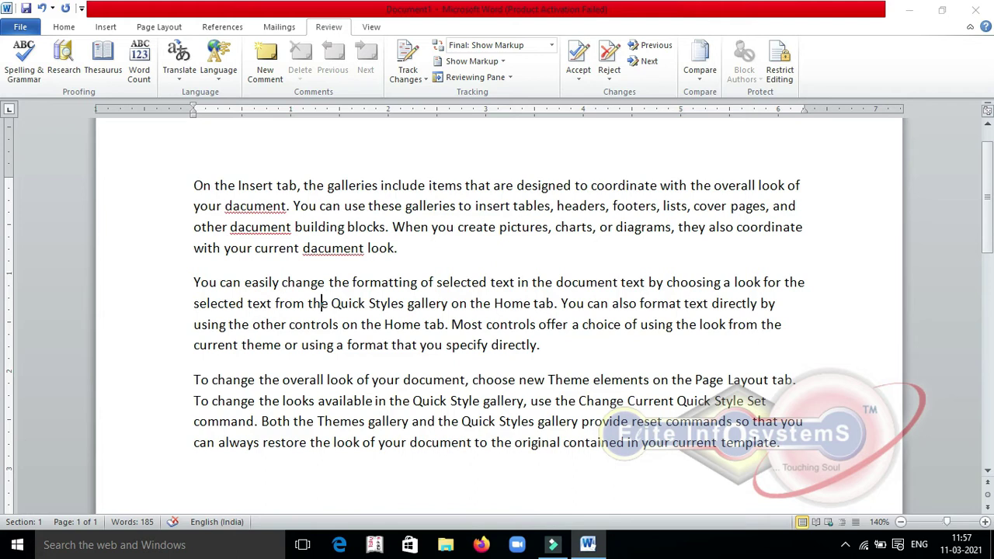
key(Up)
key(Up)
key(Down)
key(Down)
key(Down)
key(Down)
key(Down)
key(Down)
key(Down)
key(Down)
key(Down)
key(Down)
key(Down)
text(this afr)
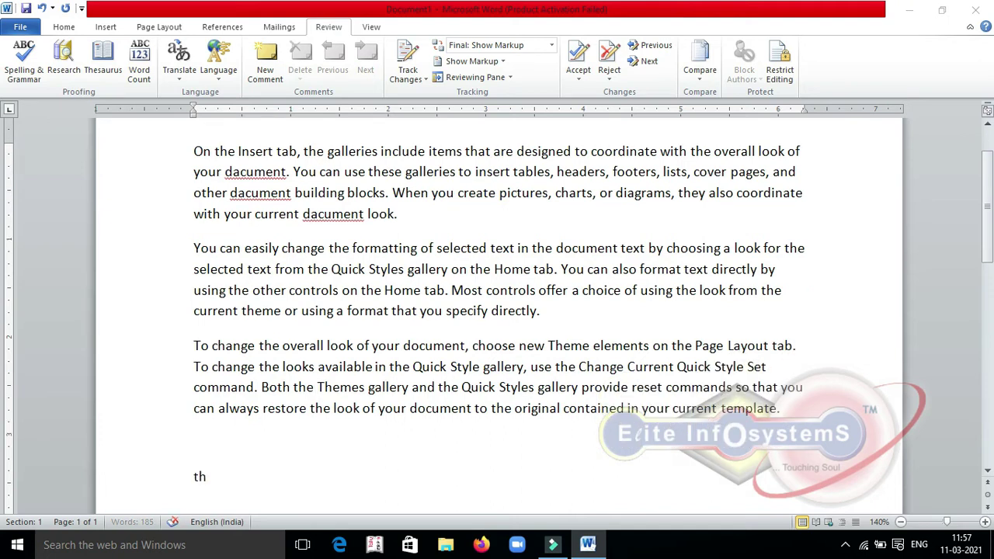
key(BackSpace)
key(BackSpace)
text(re a good boy.)
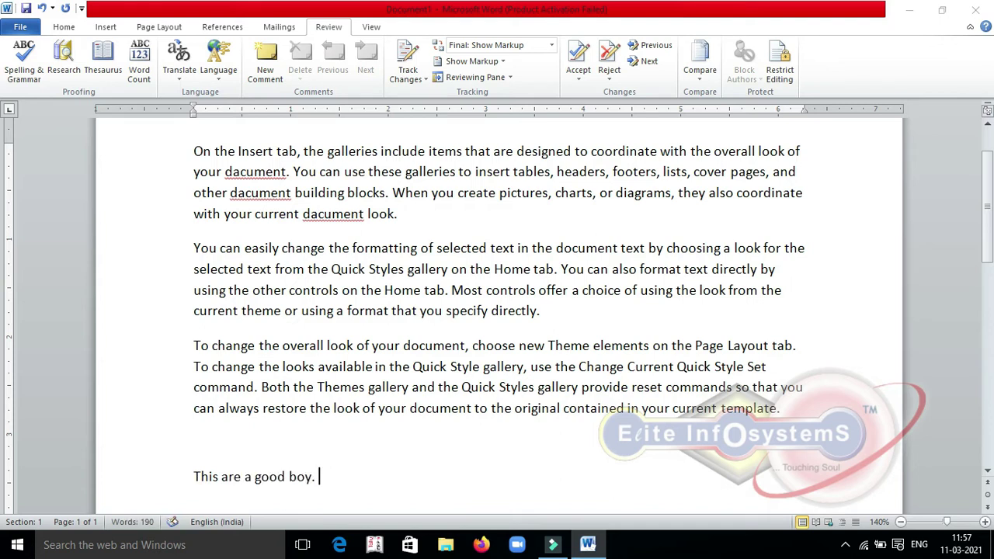
key(Return)
- Delete the blank paragraph above the sentence "This are a good boy."
key(Up)
key(Up)
key(Up)
key(Up)
key(Up)
key(Up)
key(Up)
key(Up)
key(Up)
key(Up)
key(Up)
key(Up)
key(Up)
key(Up)
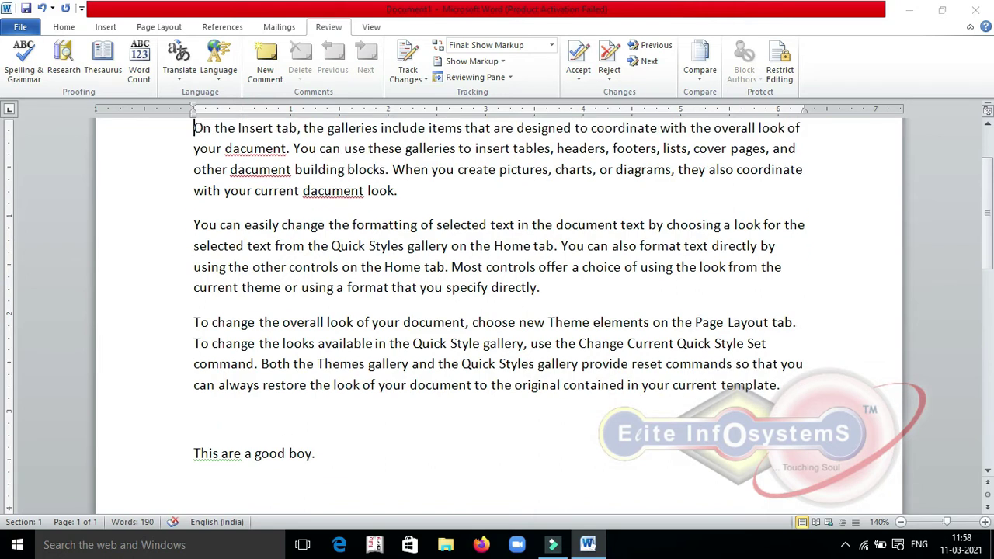
key(Down)
key(Down)
key(Down)
key(Down)
key(Down)
key(Down)
key(Down)
key(Down)
key(Down)
key(Down)
key(Down)
key(Down)
key(Down)
key(Up)
key(Up)
key(Delete)
- Run the spelling and grammar check and correct "This are" to the suggested "This is"
key(Up)
key(Up)
key(Up)
key(Up)
key(Up)
key(Up)
key(Up)
key(Up)
key(Up)
key(Up)
key(Up)
key(Up)
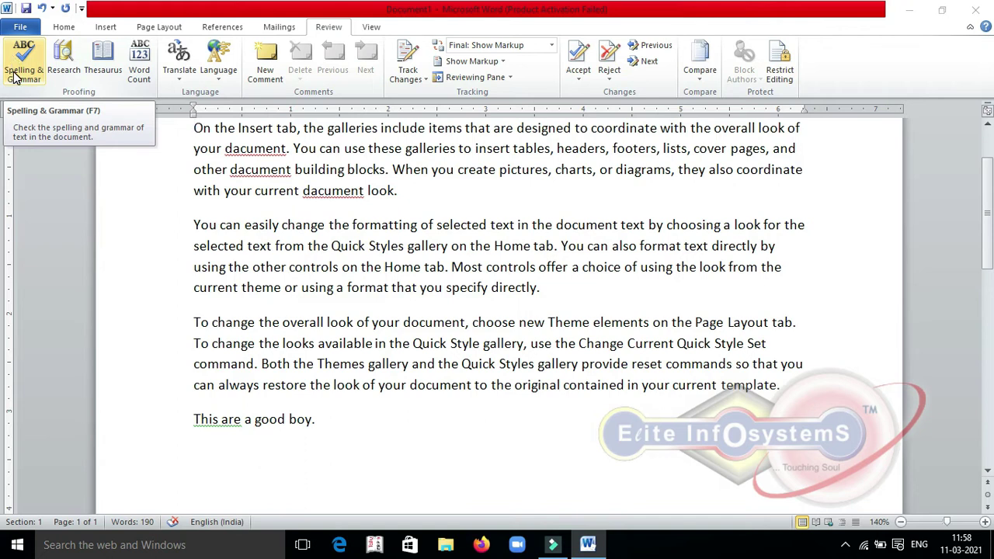
click(366, 225)
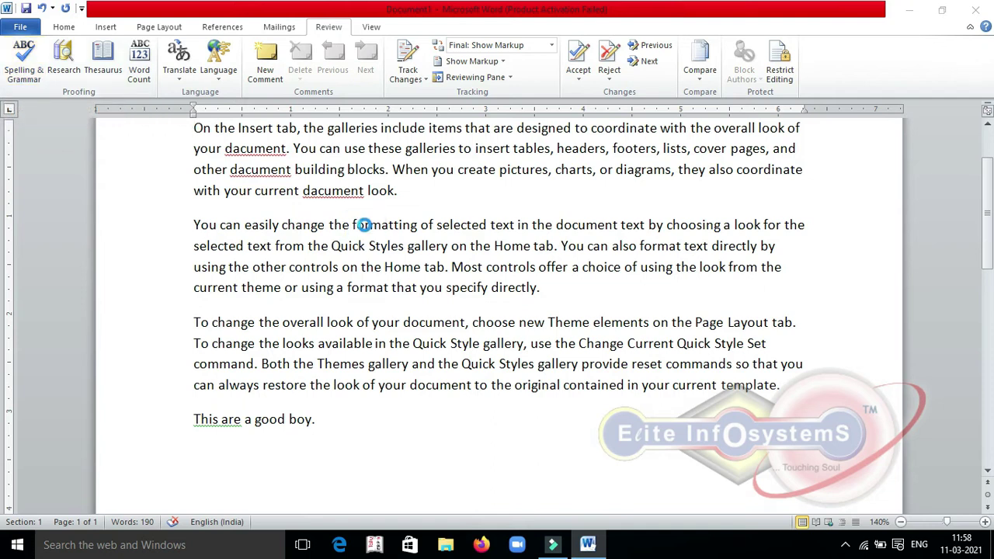
key(F7)
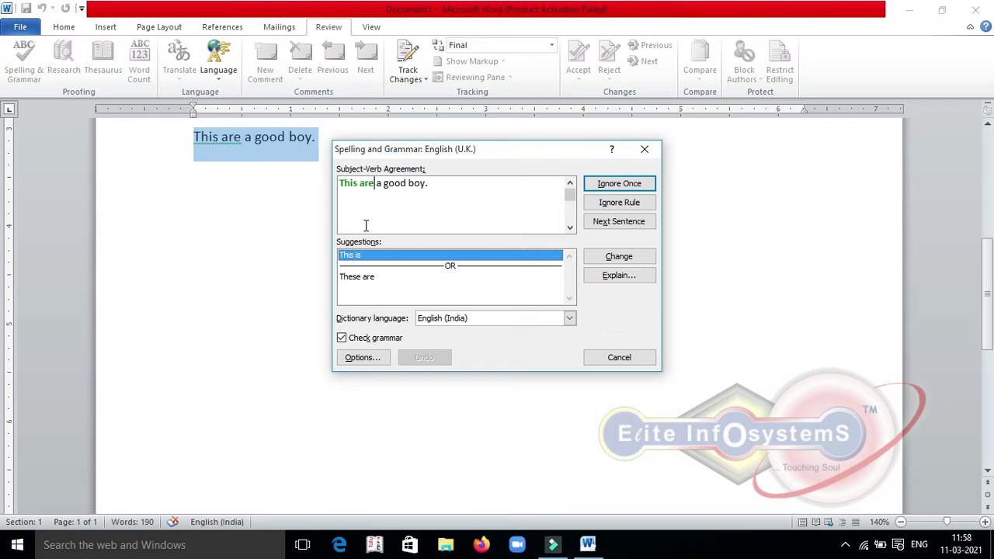
click(354, 262)
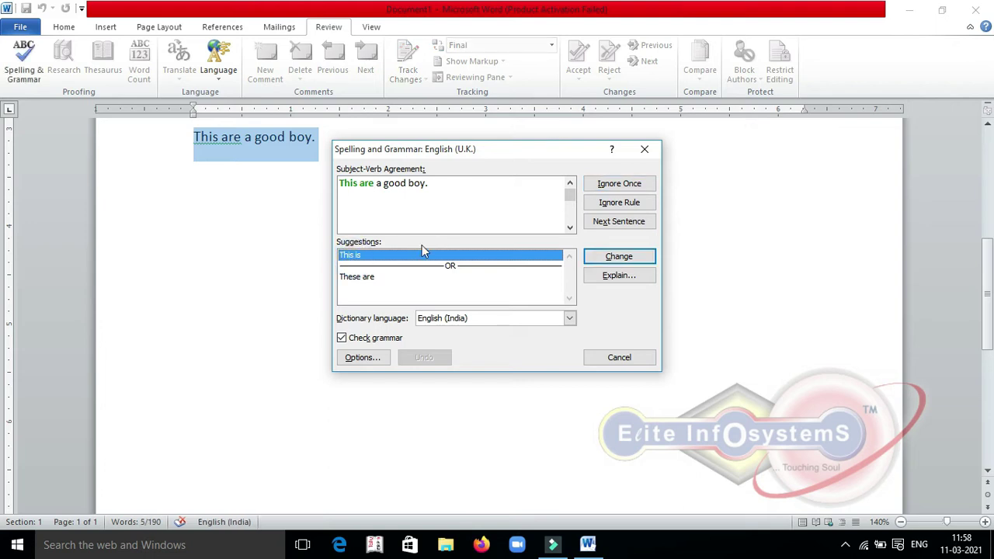
click(642, 259)
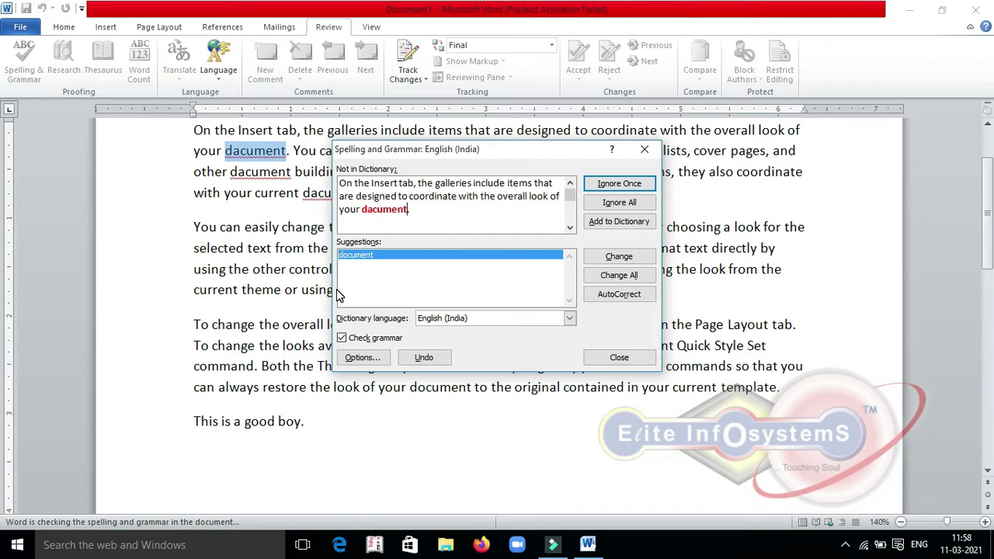
- Replace every "dacument" with the suggestion "document" and finish the spelling and grammar check
click(365, 261)
click(619, 274)
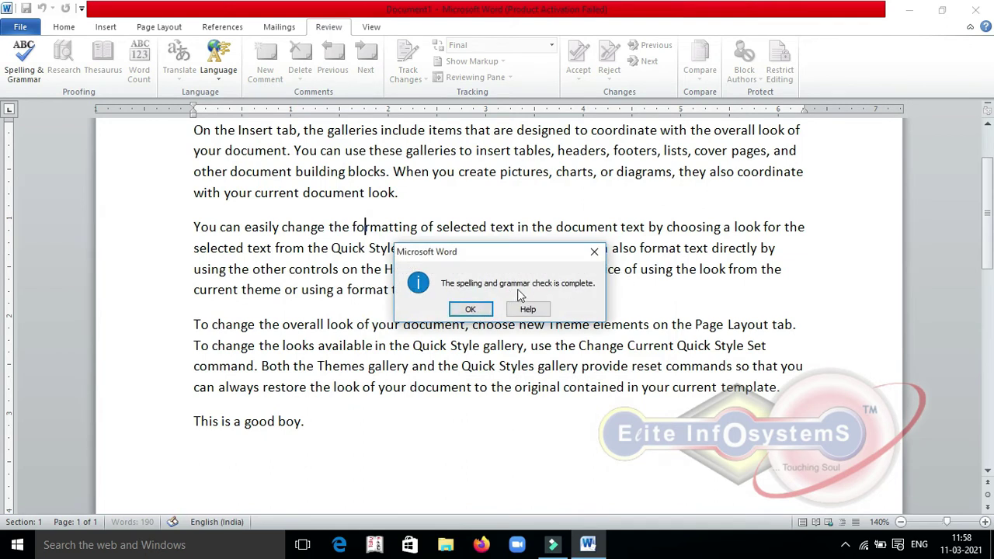
click(472, 309)
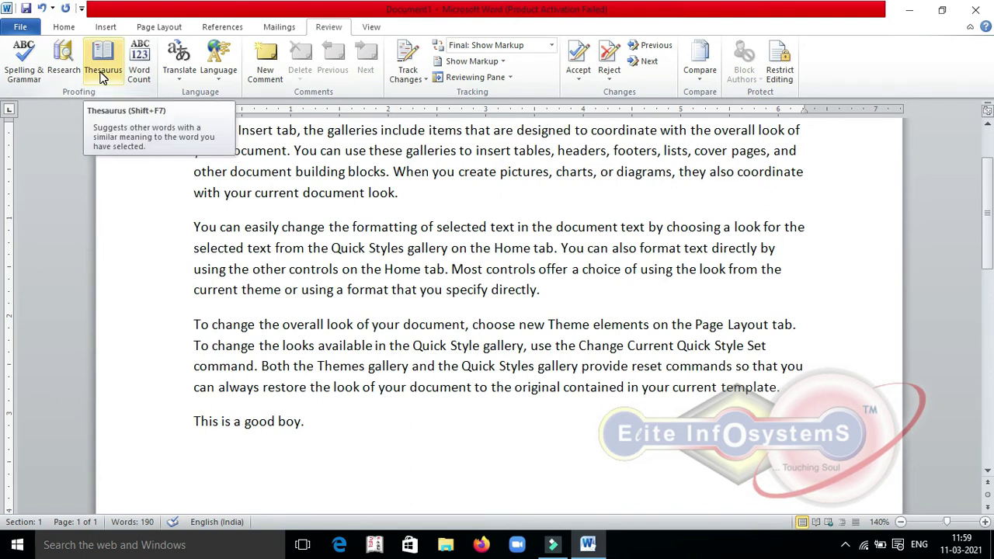
- Look up the word "document" from the first paragraph in the Thesaurus and browse its synonyms
double_click(260, 152)
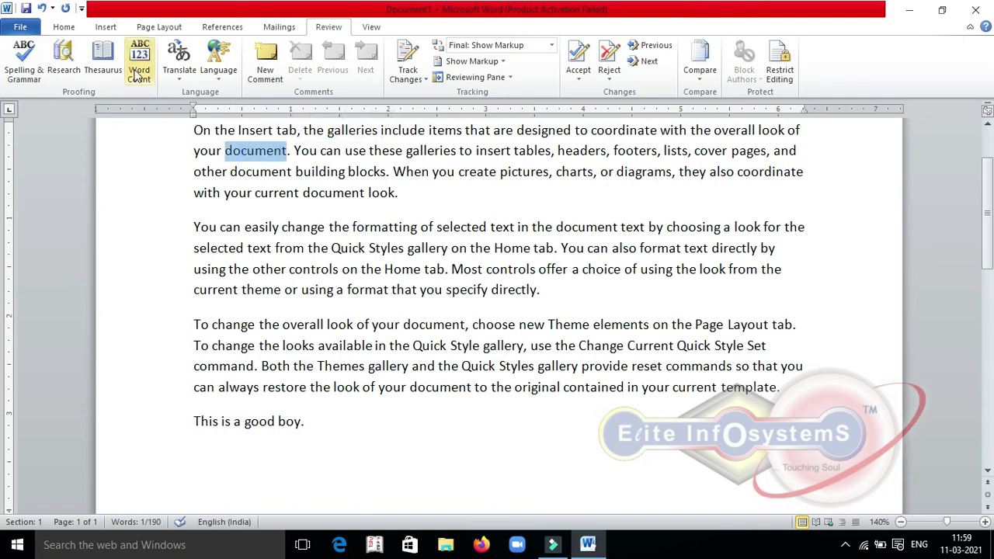
click(113, 58)
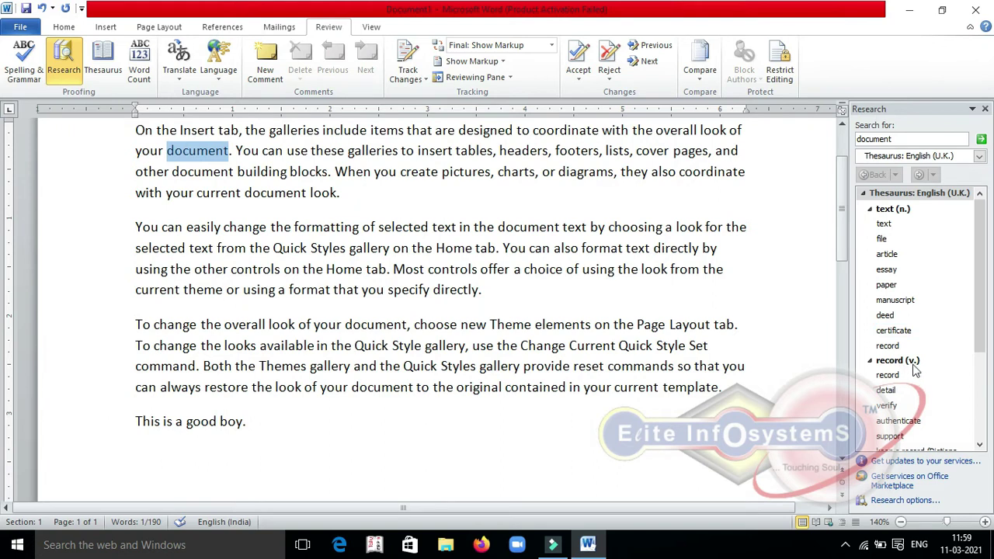
click(979, 445)
click(979, 446)
click(980, 446)
click(980, 446)
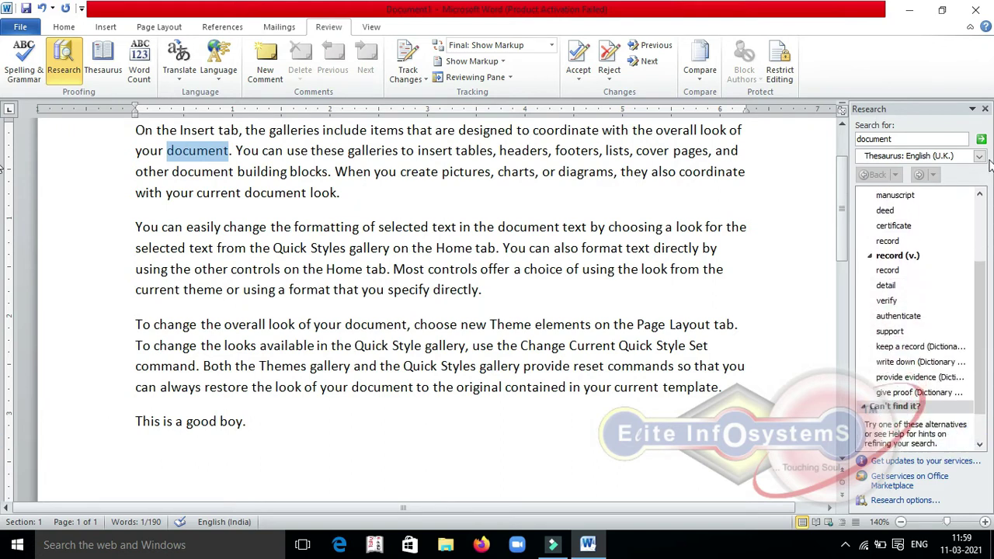
click(980, 195)
click(980, 194)
click(980, 194)
click(980, 194)
click(980, 195)
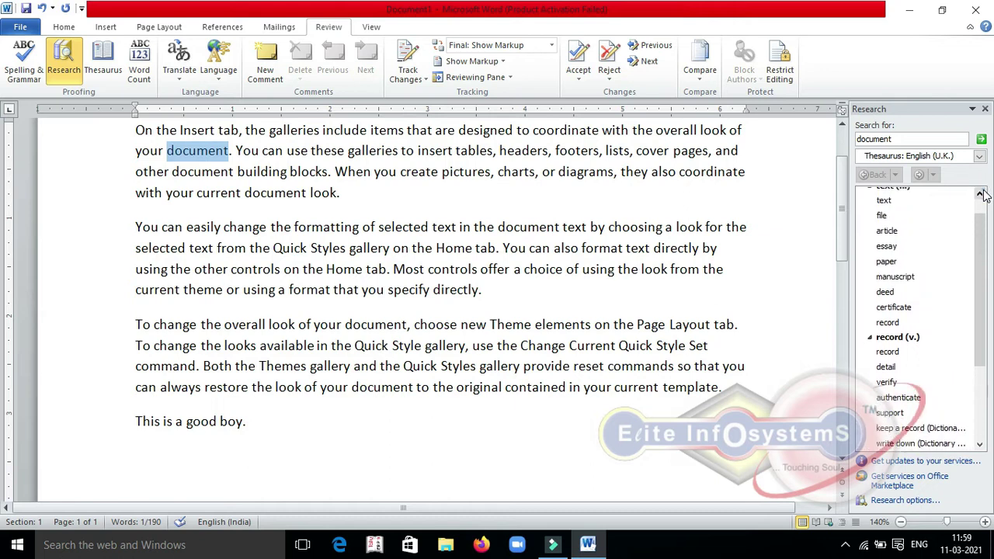
click(980, 194)
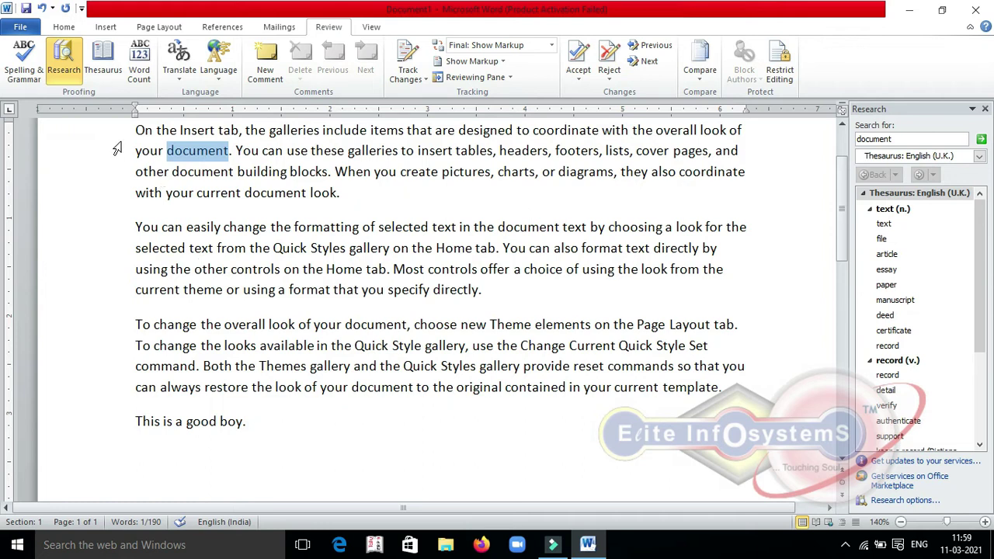
click(60, 70)
click(556, 545)
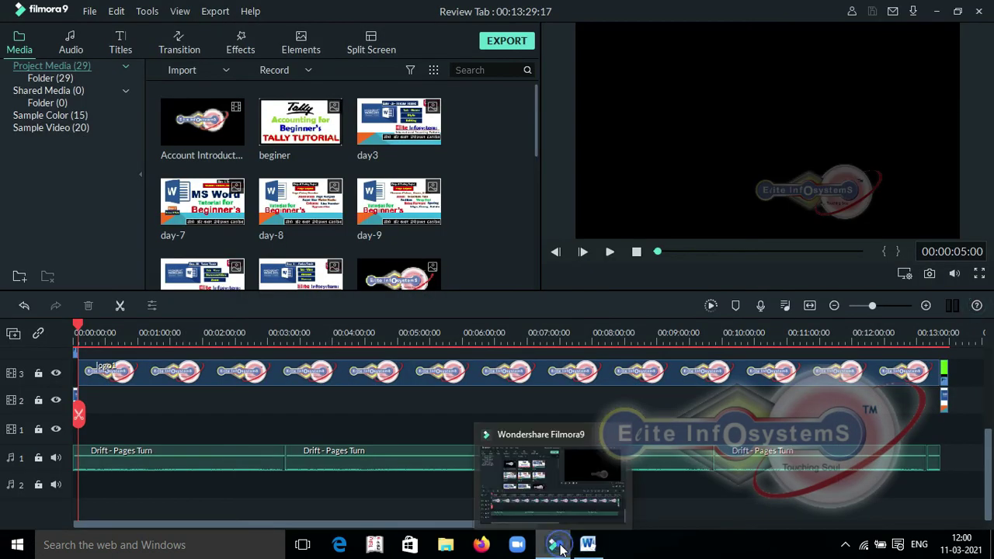
click(560, 547)
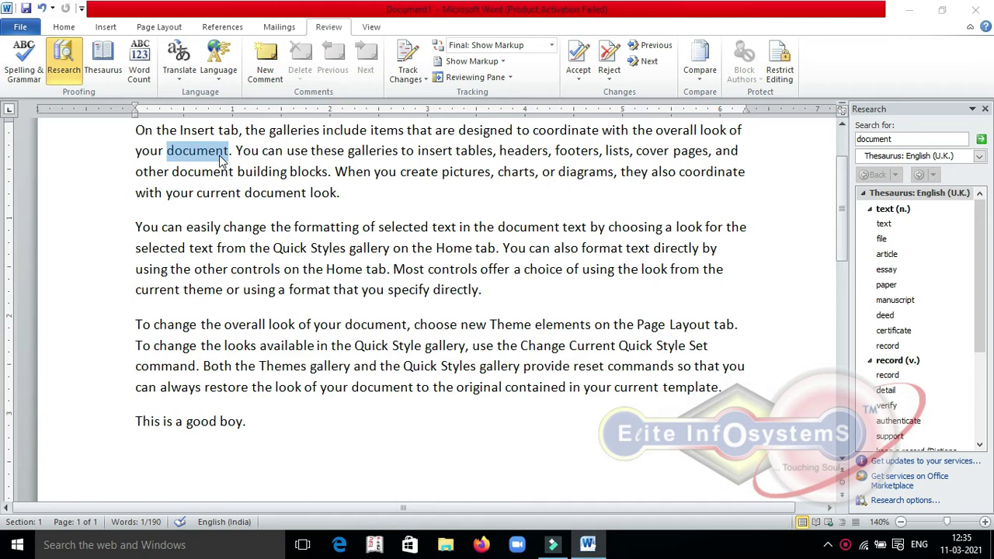
- Translate the selected word "document" from English (U.S.) into Hindi
click(180, 66)
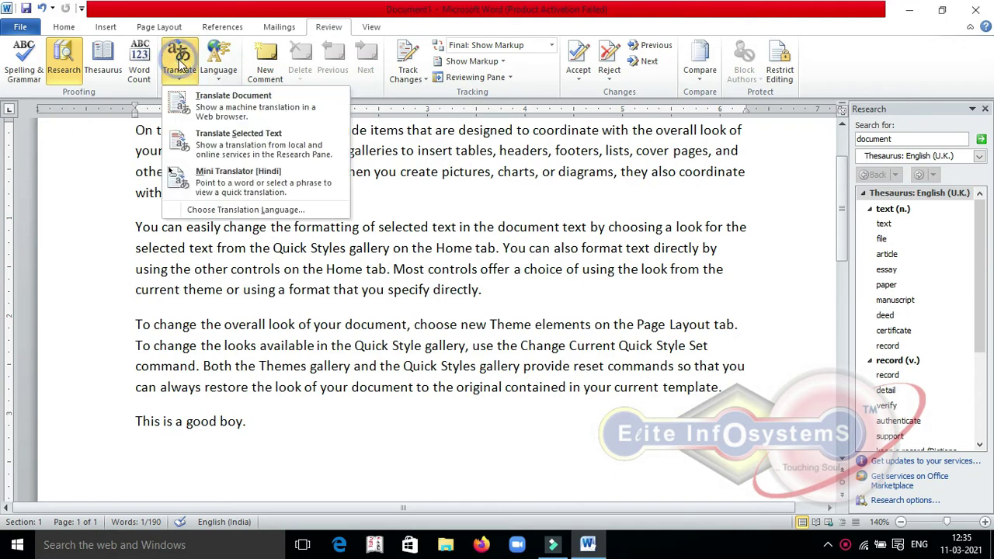
click(283, 148)
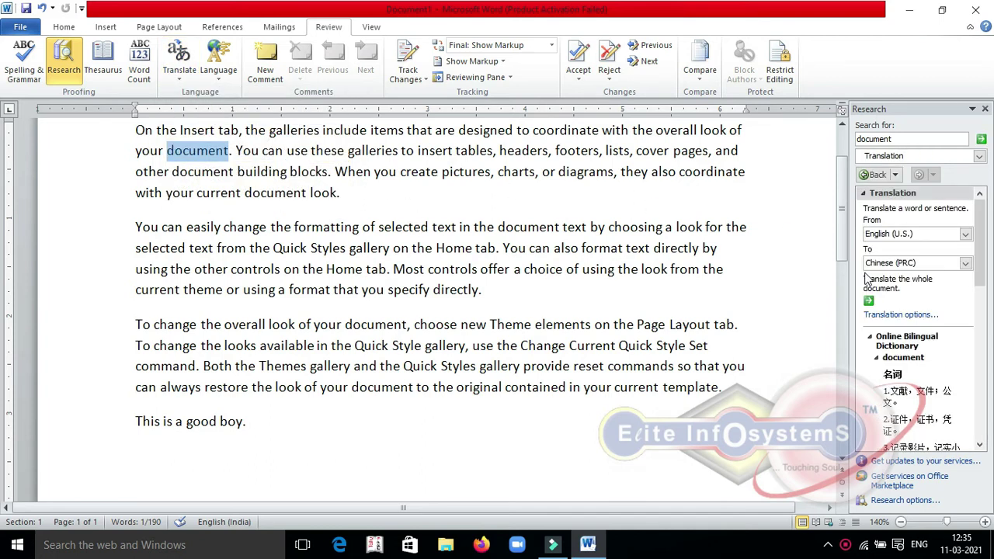
click(914, 265)
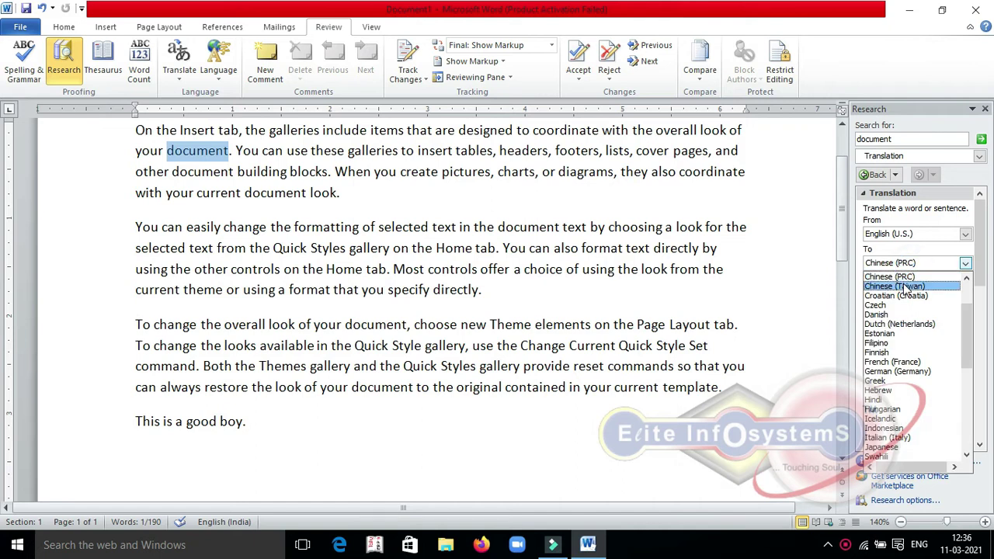
click(872, 399)
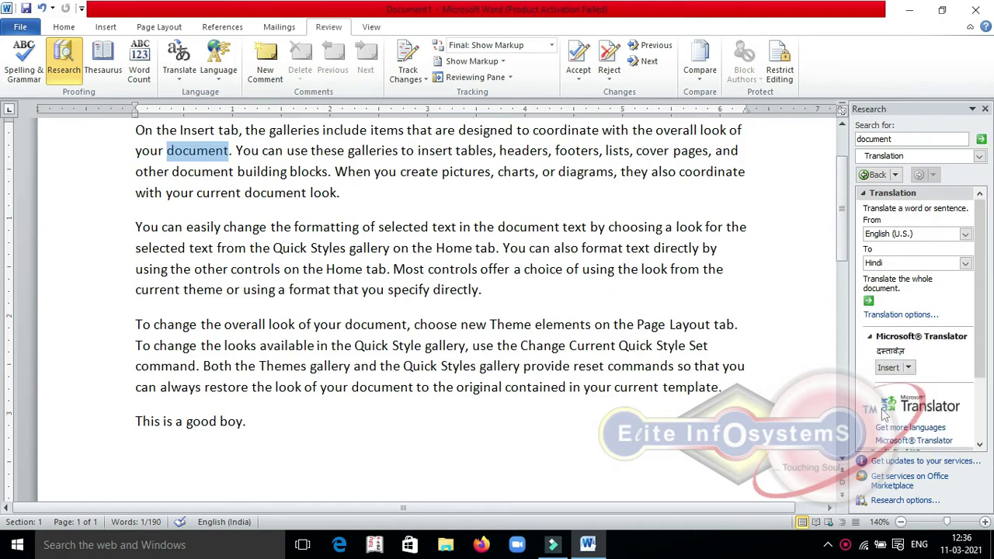
- Copy the Hindi translation "दस्तावेज़" and paste it directly after "document" in the first paragraph's second line
click(910, 370)
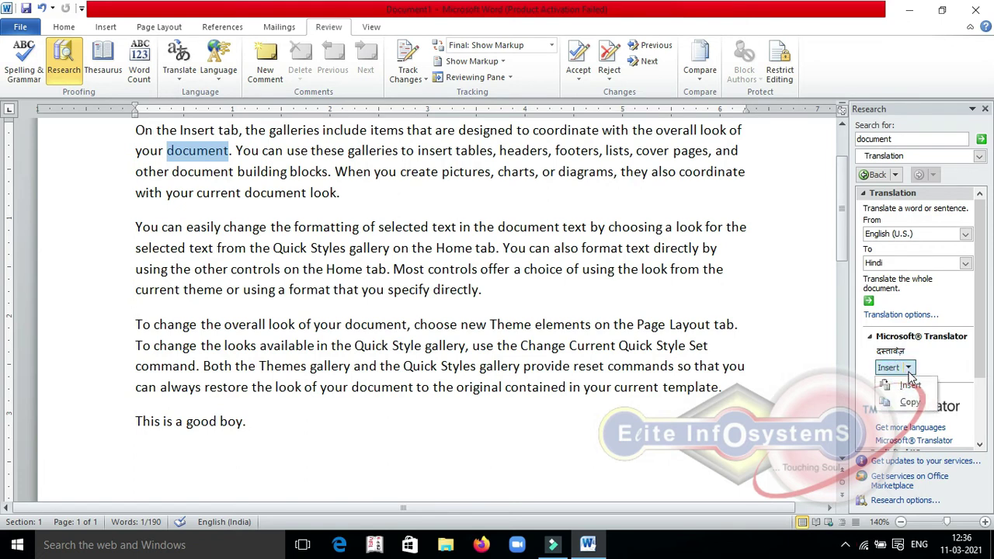
click(909, 403)
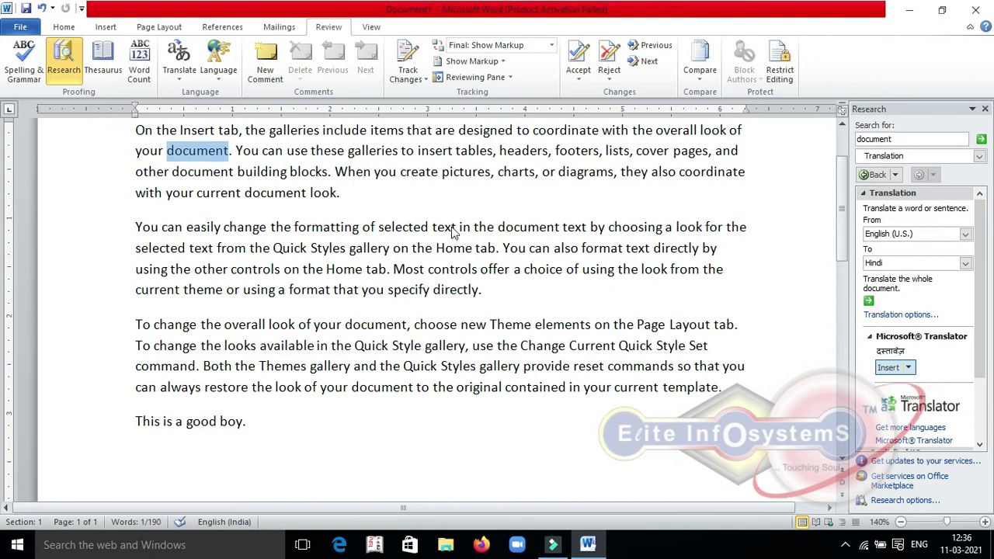
click(229, 148)
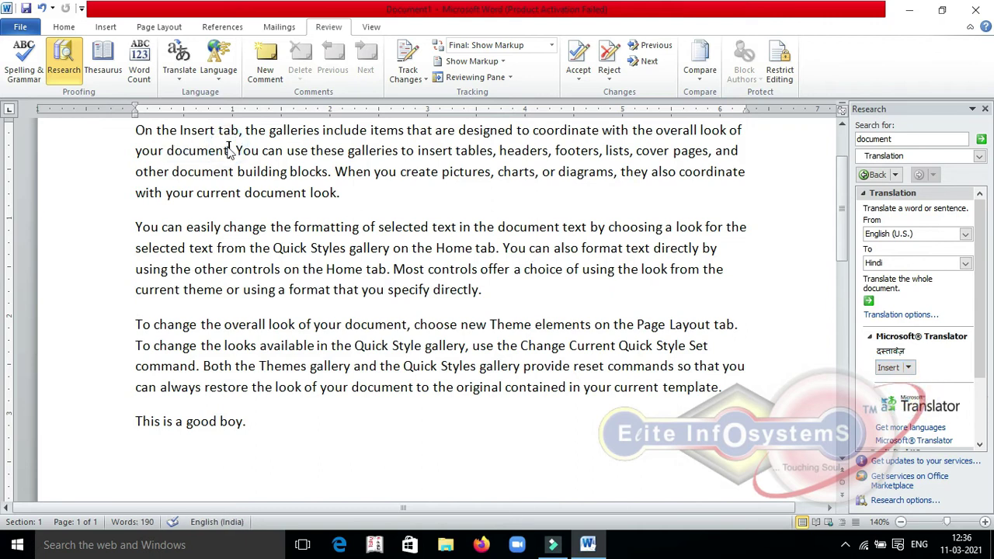
key(ctrl+v)
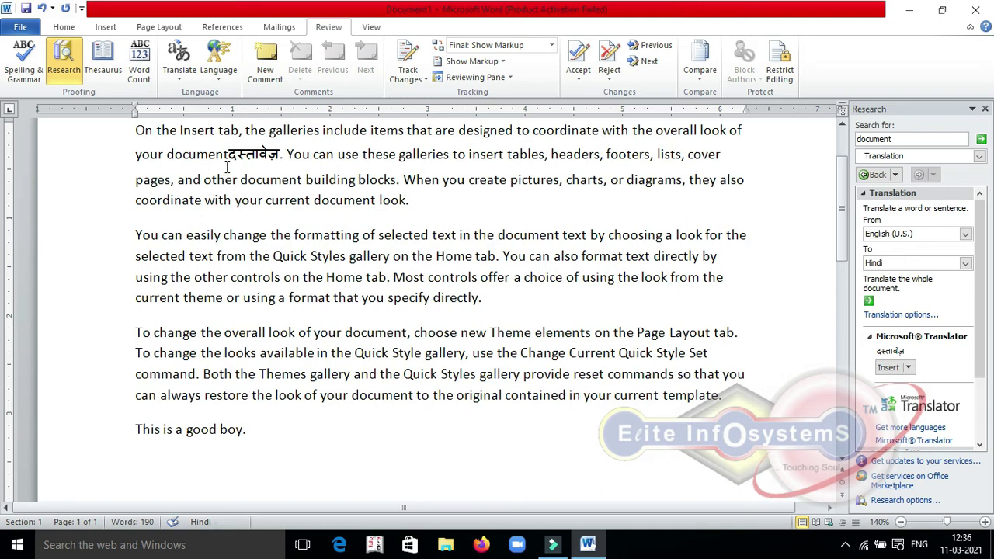
click(230, 163)
- Browse the available target languages for translation, keeping Hindi selected
click(951, 263)
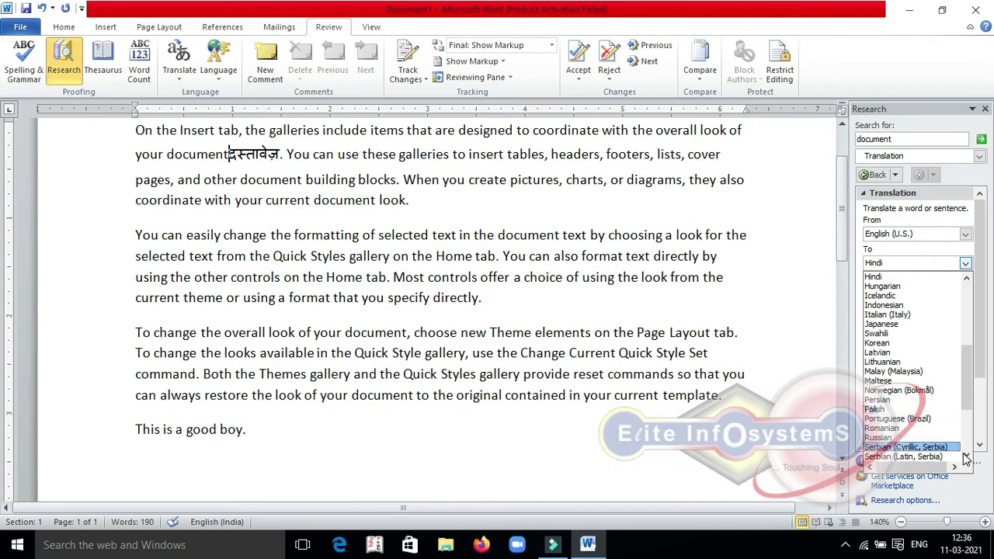
scroll(966, 456, down, 2)
scroll(966, 457, down, 2)
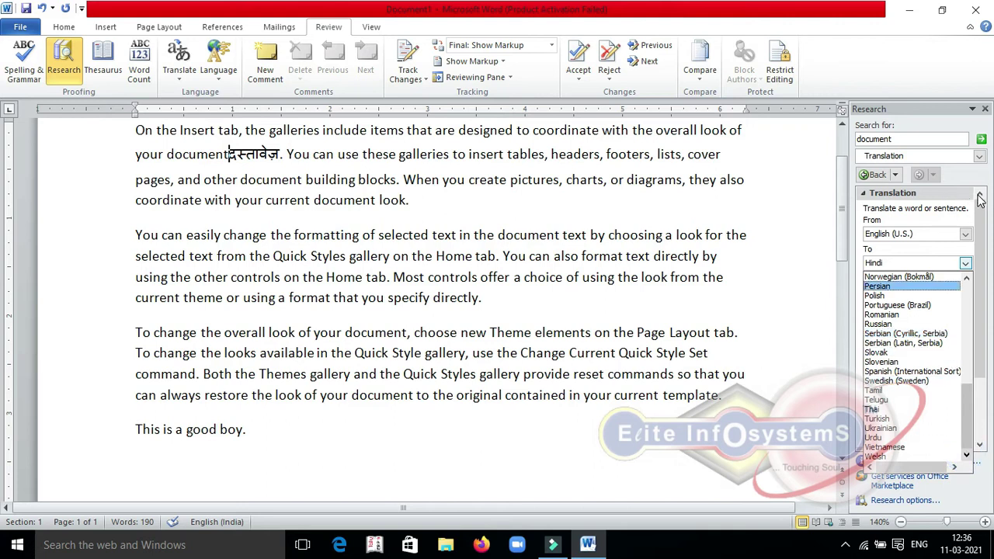
click(985, 109)
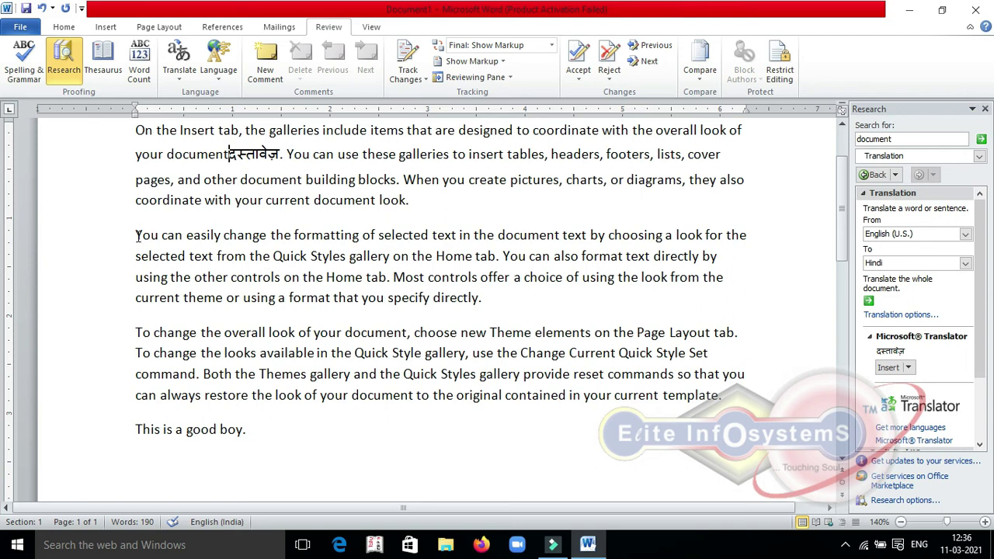
- Translate the sentence "This is a good boy." at the end of the document from English (U.S.) into Hindi
click(137, 428)
drag(136, 428, 253, 435)
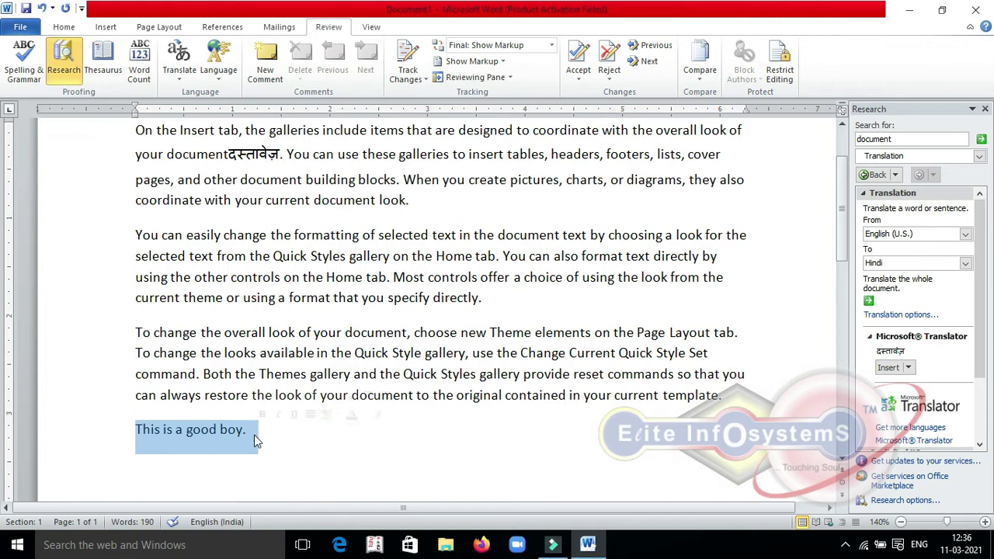
click(185, 73)
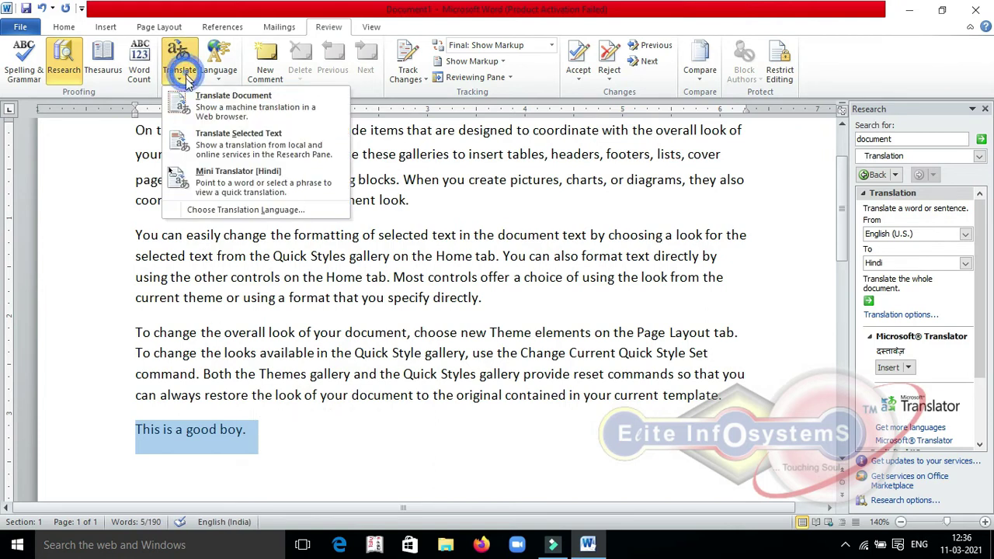
click(239, 149)
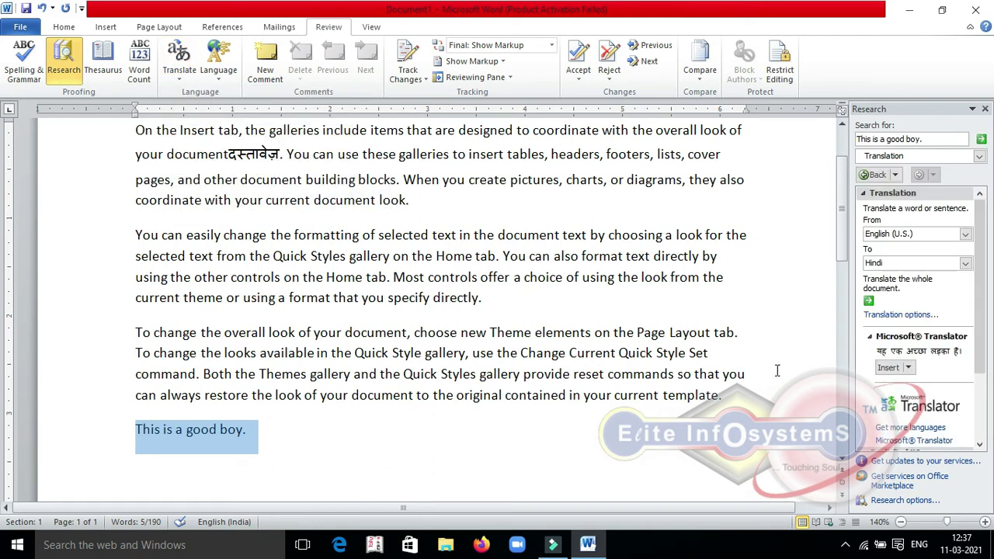
- Copy the Hindi translation "यह एक अच्छा लड़का है।", paste it after "This is a good boy.", and close the Research pane
click(908, 368)
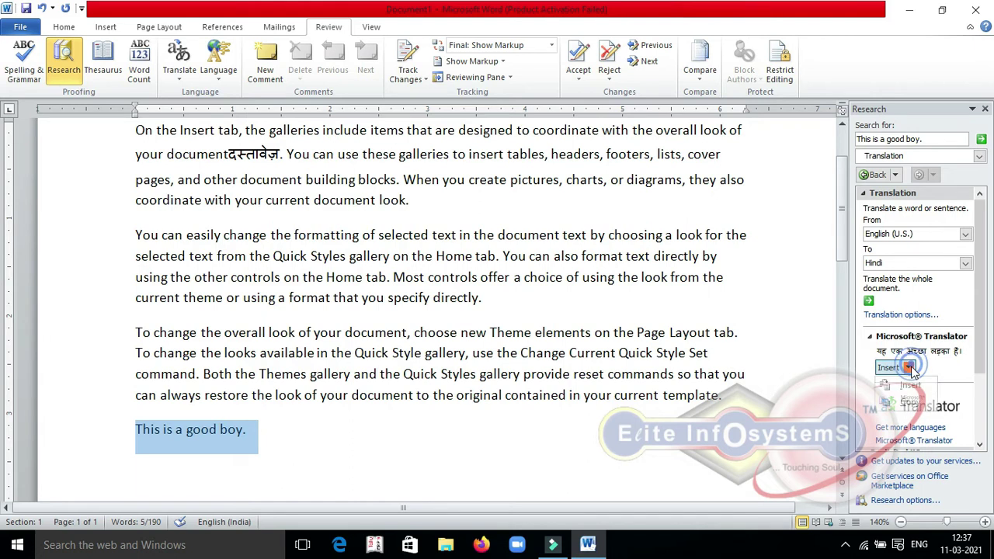
click(910, 403)
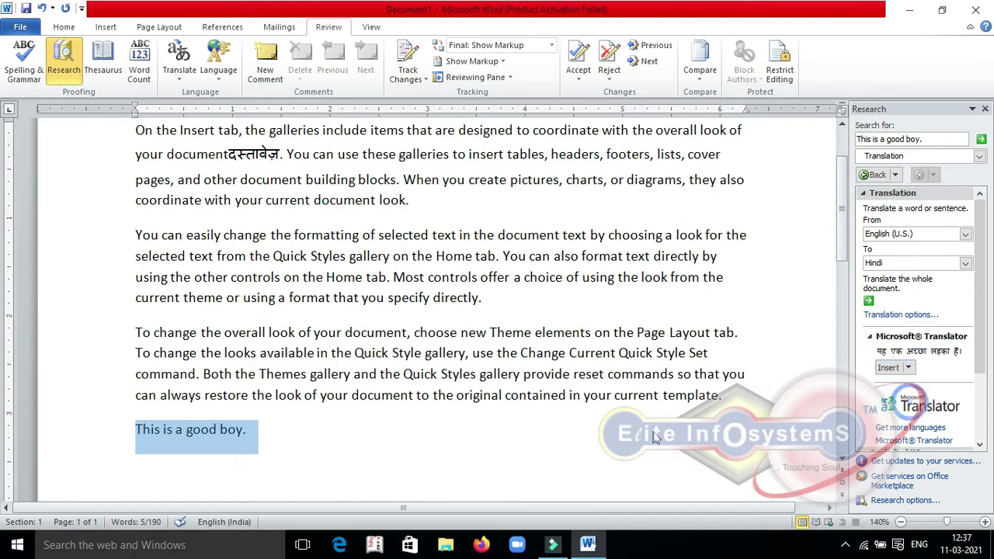
click(322, 435)
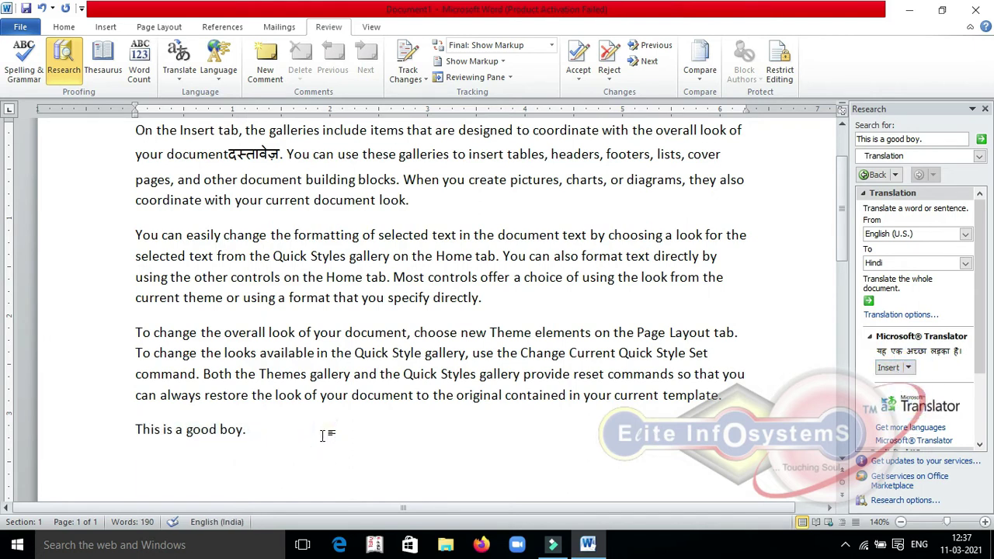
key(ctrl+v)
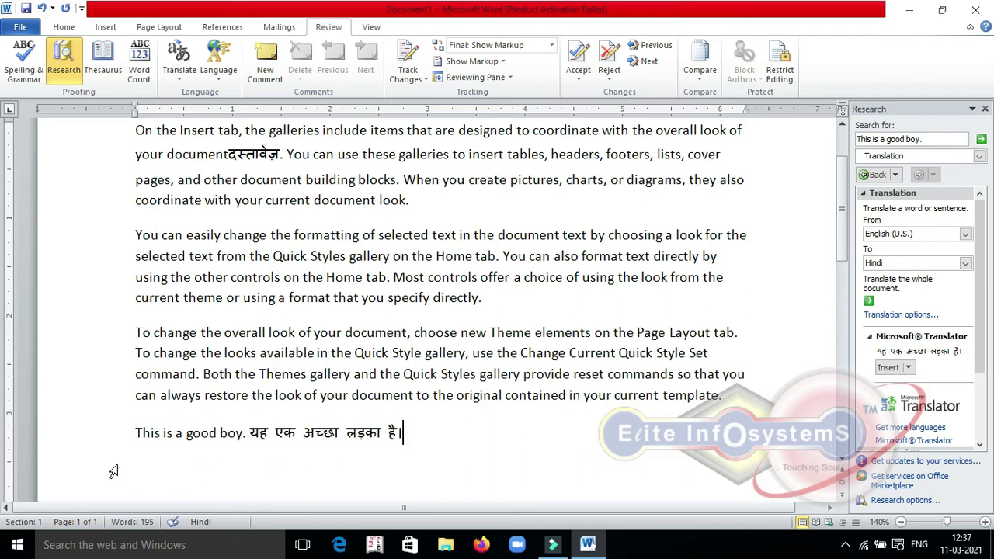
click(985, 110)
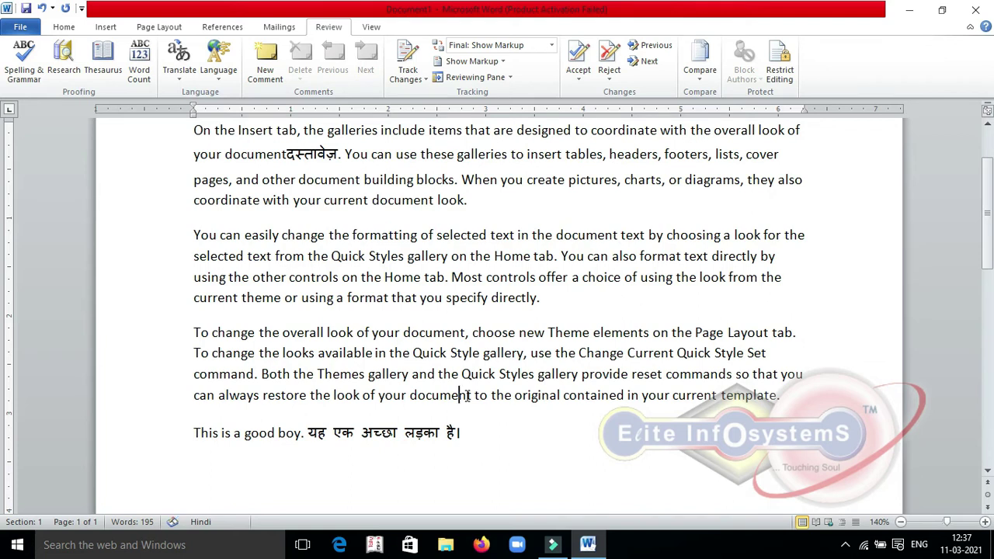
- Replace the entire document text with the words "Colour" and "Color" on separate lines
key(ctrl+a)
key(Delete)
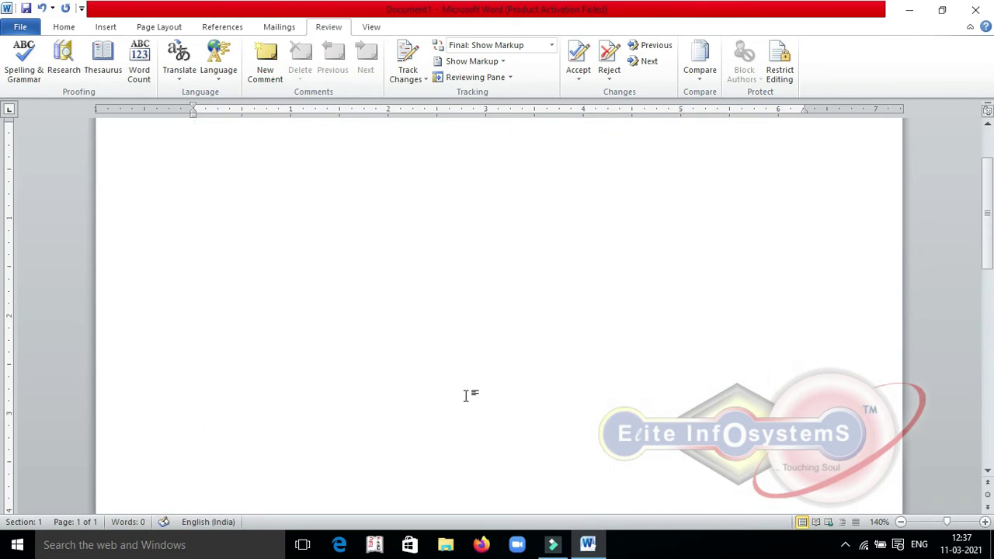
text(colour)
key(Return)
text(color)
key(Return)
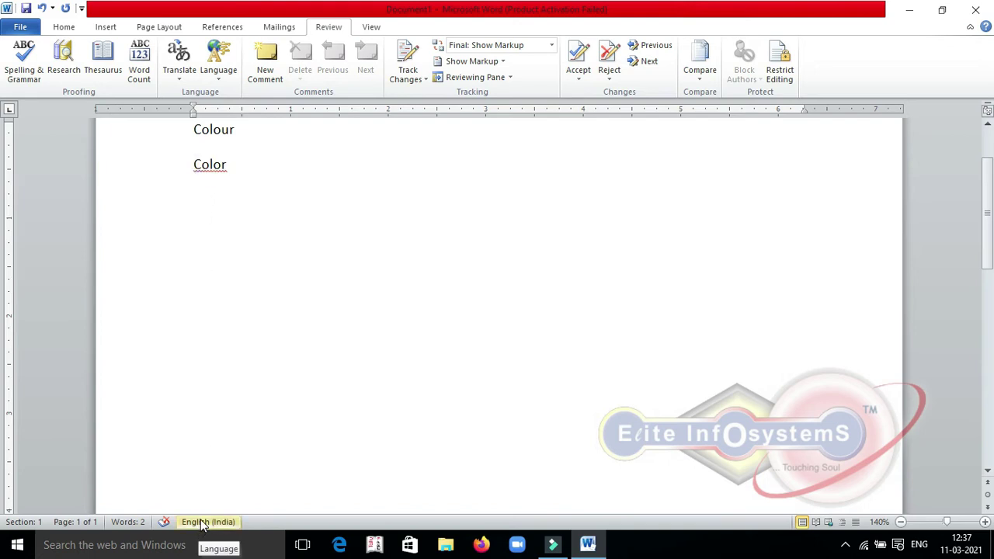
- Set the proofing language for the empty line below "Color" to English (U.S.)
click(225, 78)
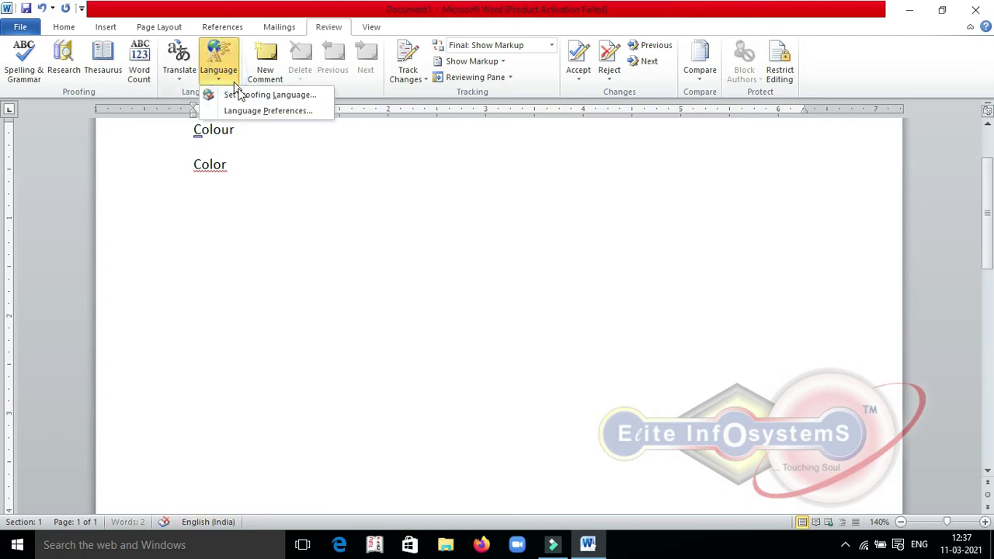
click(278, 97)
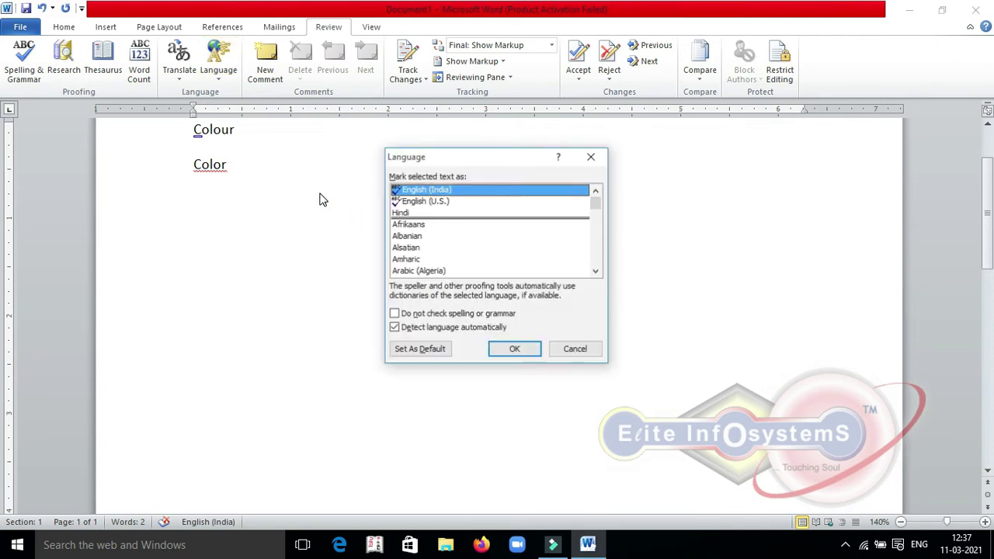
click(432, 202)
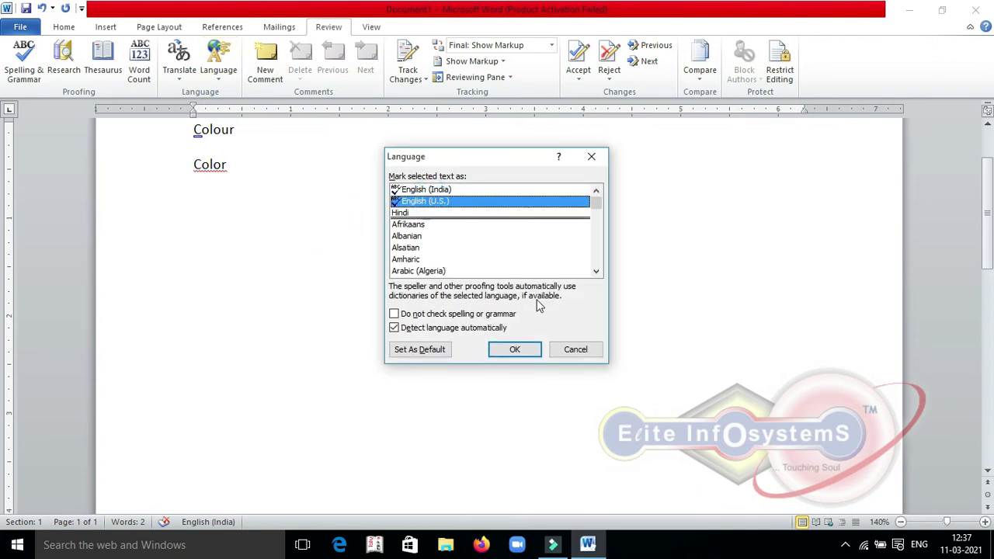
click(524, 351)
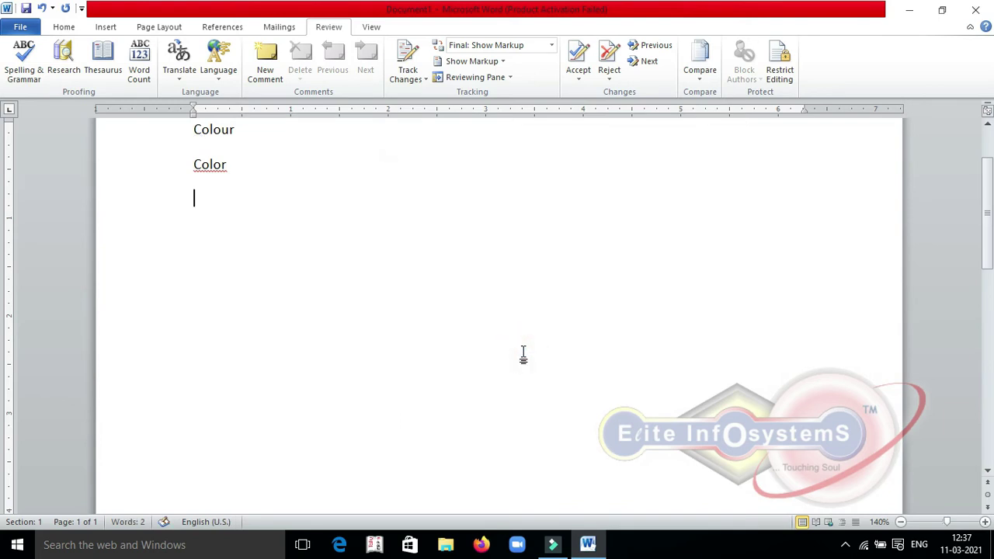
- Add "Colour" and "Color" on two further lines, and check the proofing language of the lines above
text(colour)
key(Return)
text(c)
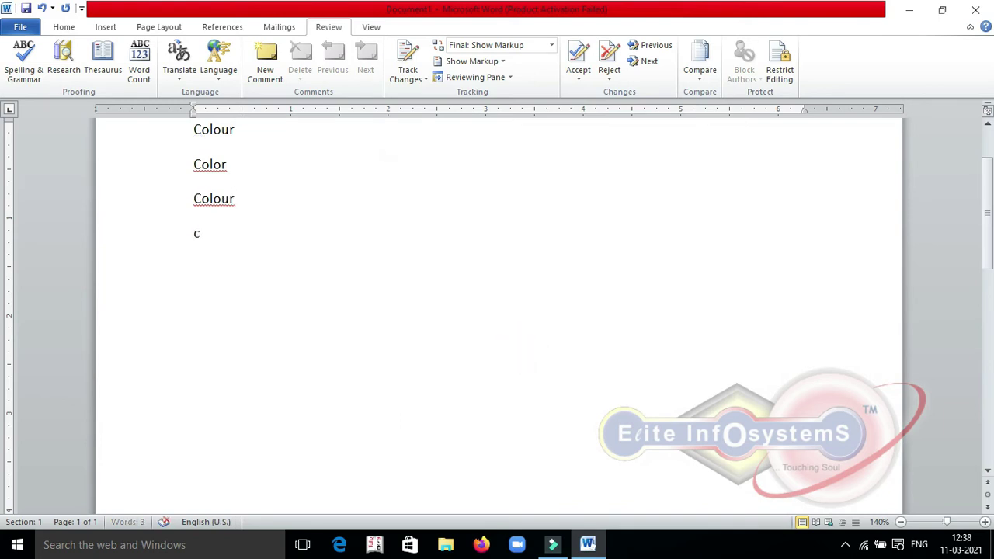
text(olor)
key(Return)
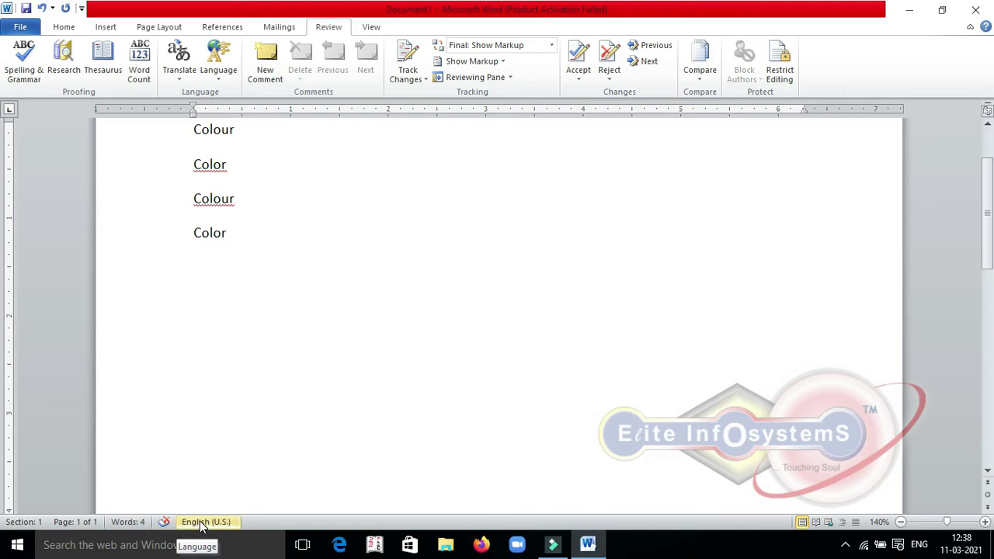
key(Up)
key(Up)
key(Up)
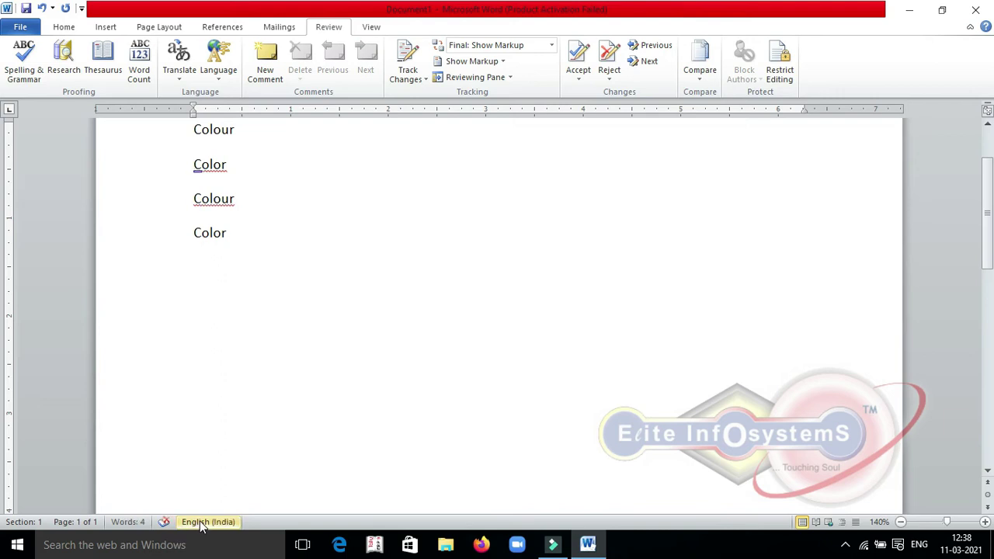
key(Up)
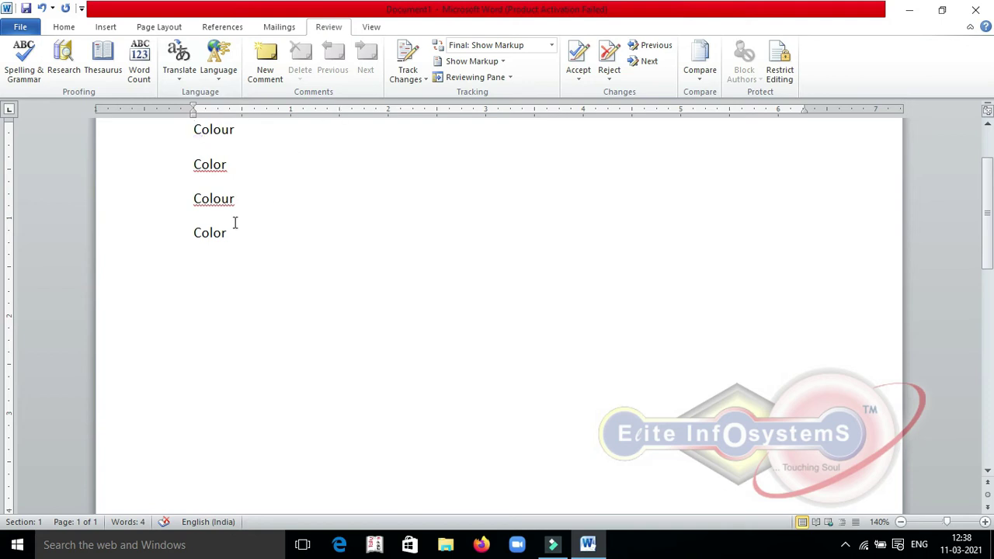
- Replace the entire document text with one paragraph of sample text generated by =rand(1)
key(ctrl+a)
key(Delete)
text(=rand(1))
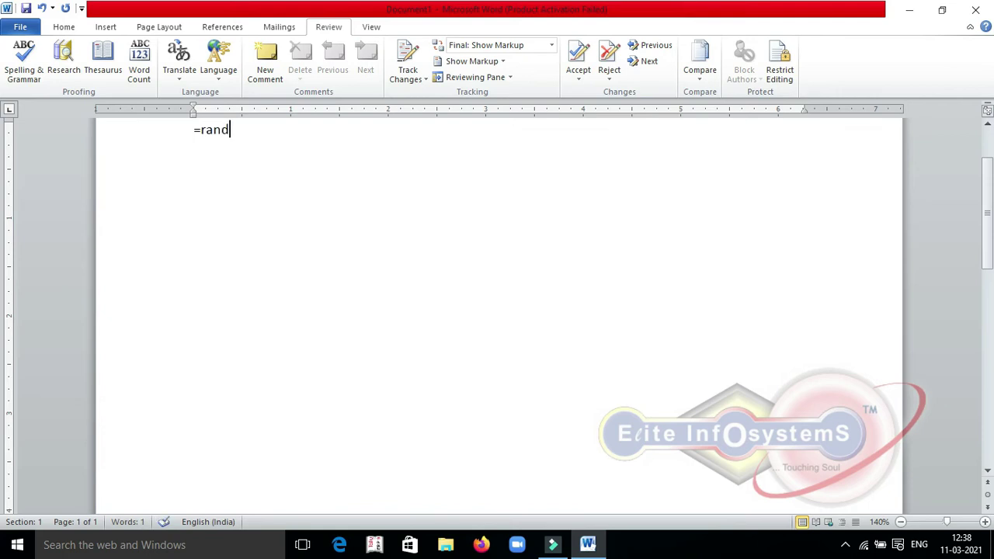
key(Return)
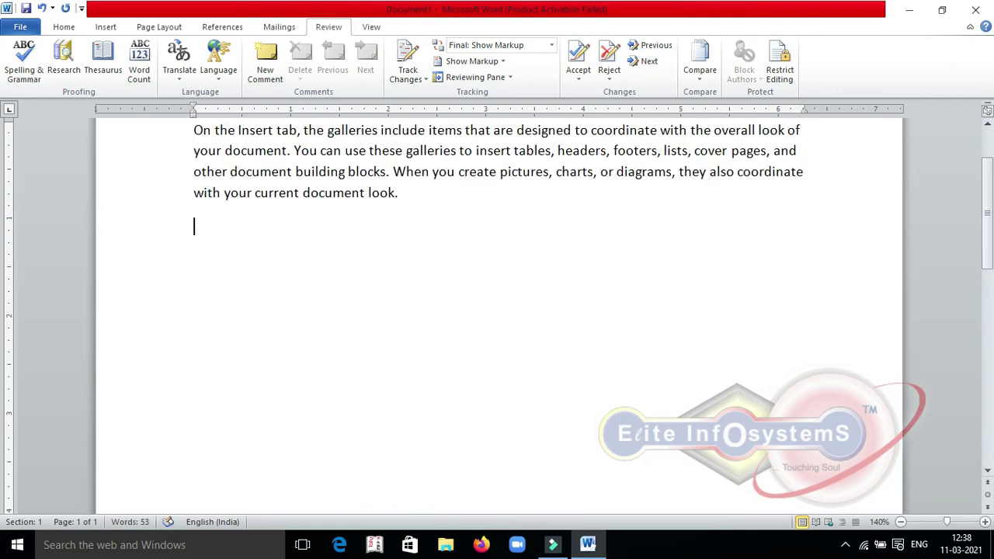
- Add the comment "It's also called a file" to the word "document" in the paragraph's second line
double_click(249, 153)
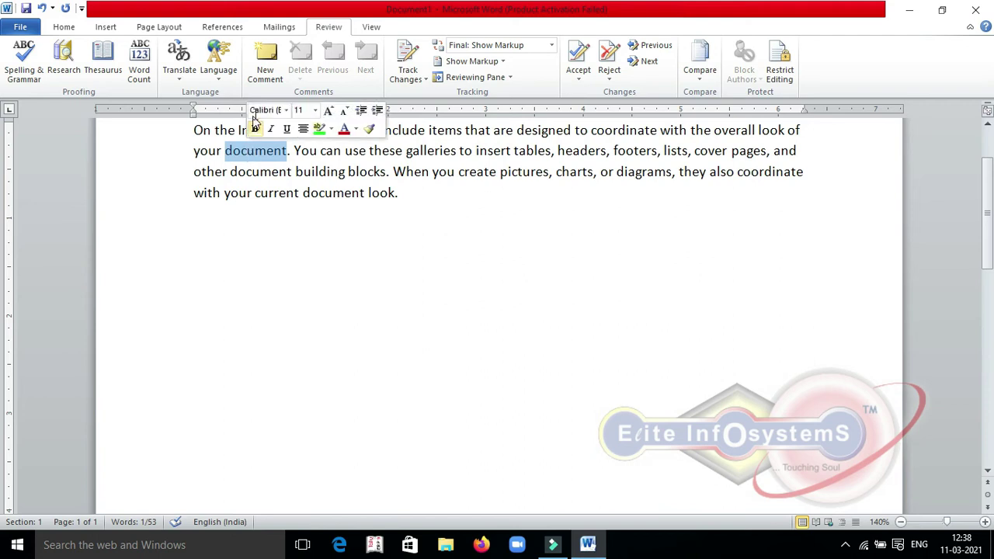
click(277, 62)
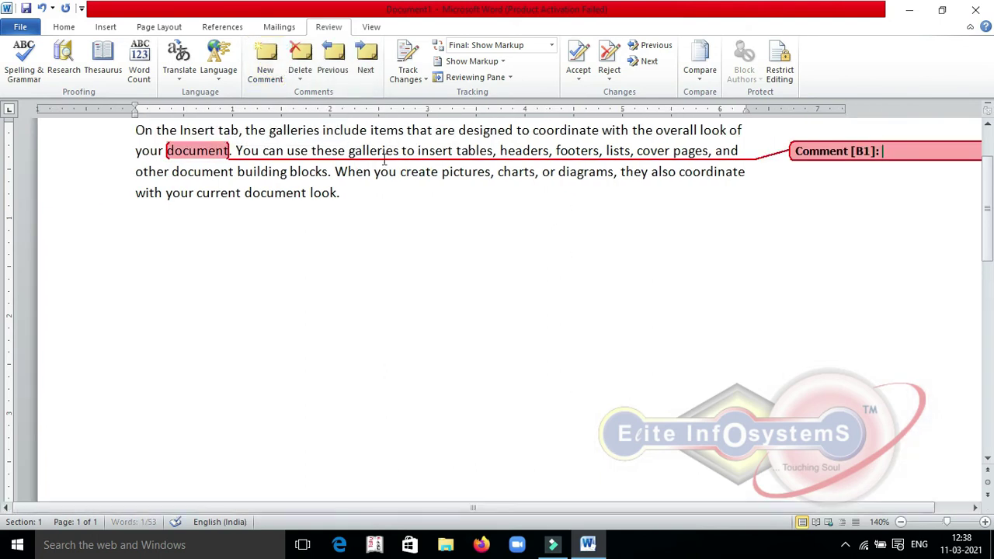
text(its)
key(BackSpace)
key(BackSpace)
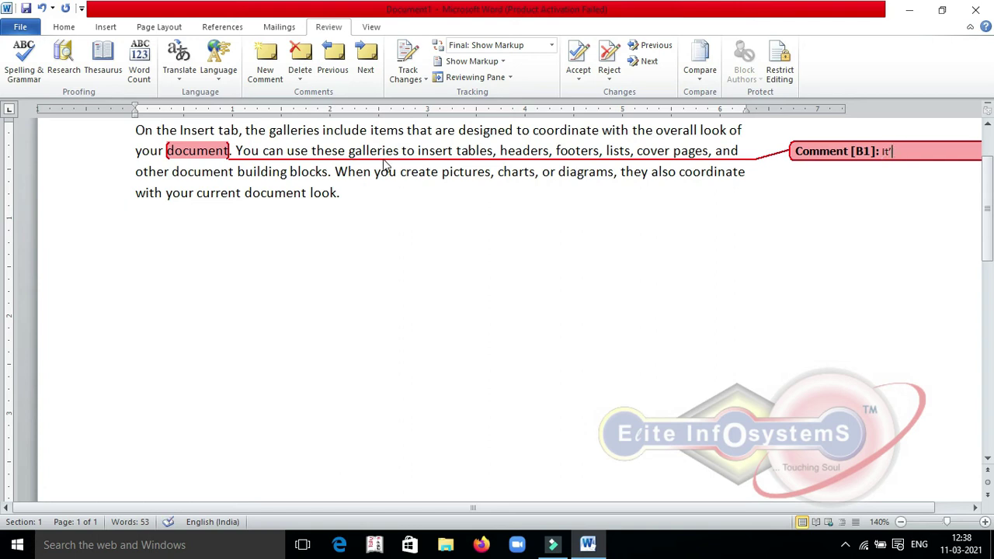
text('s also called a file)
- Add the comment "It's a graphical presentation about your database." to the word "charts" in the third line
double_click(518, 174)
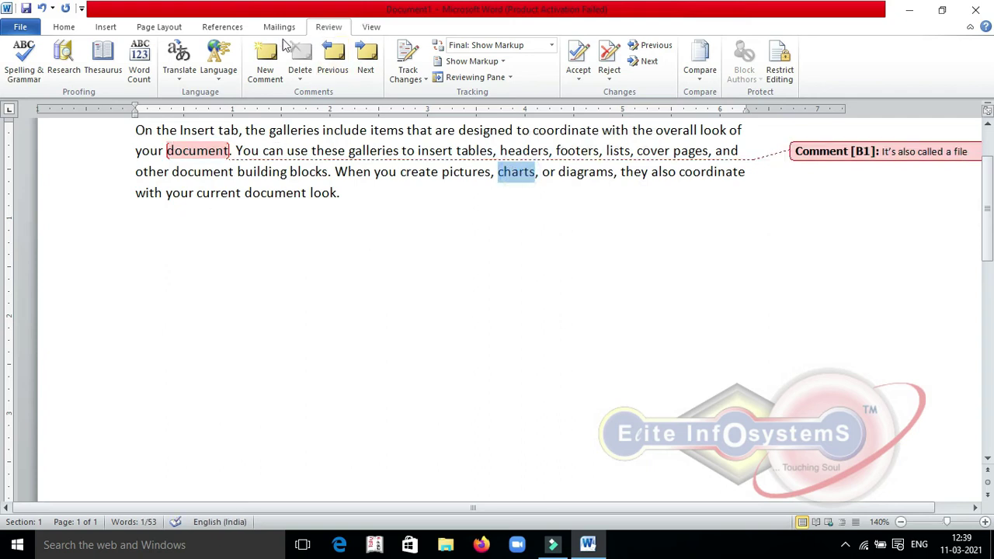
click(268, 56)
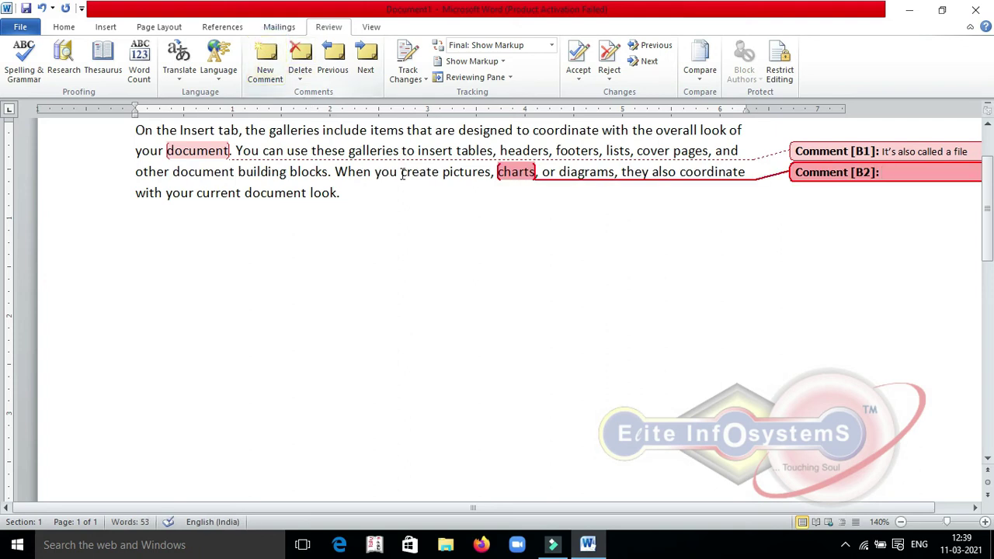
text(Its)
text('s)
text( a graph)
text(ical pres)
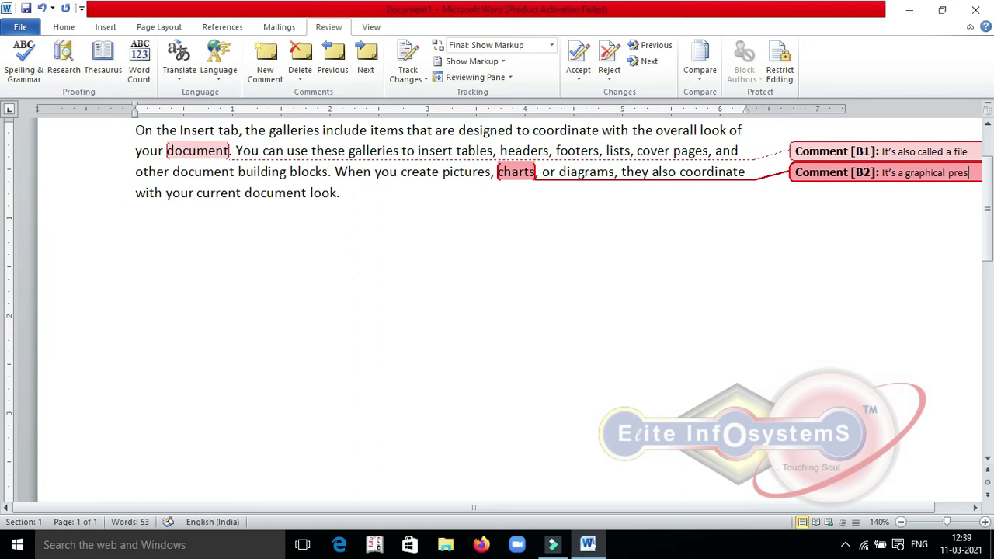
text(entation abouu)
key(BackSpace)
key(BackSpace)
key(BackSpace)
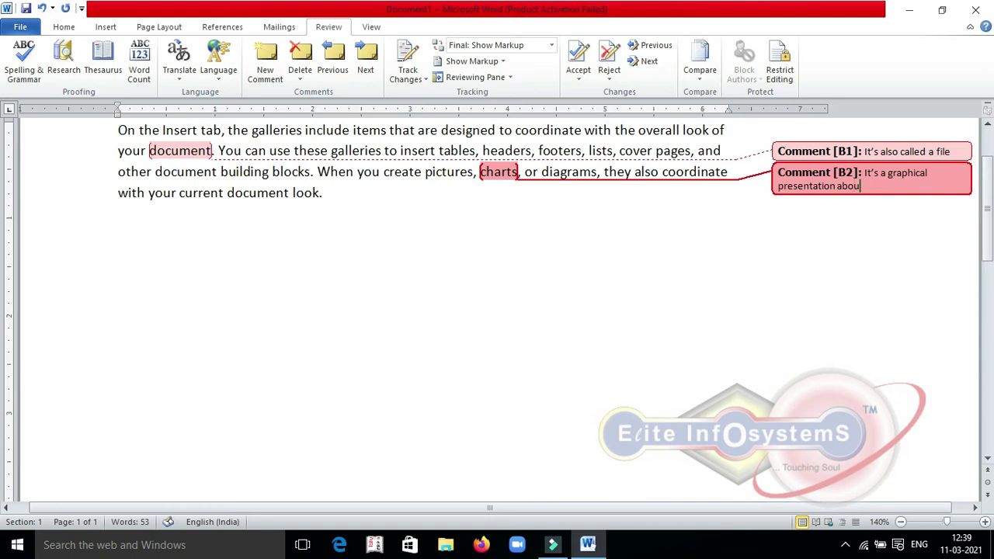
text(ut your database.)
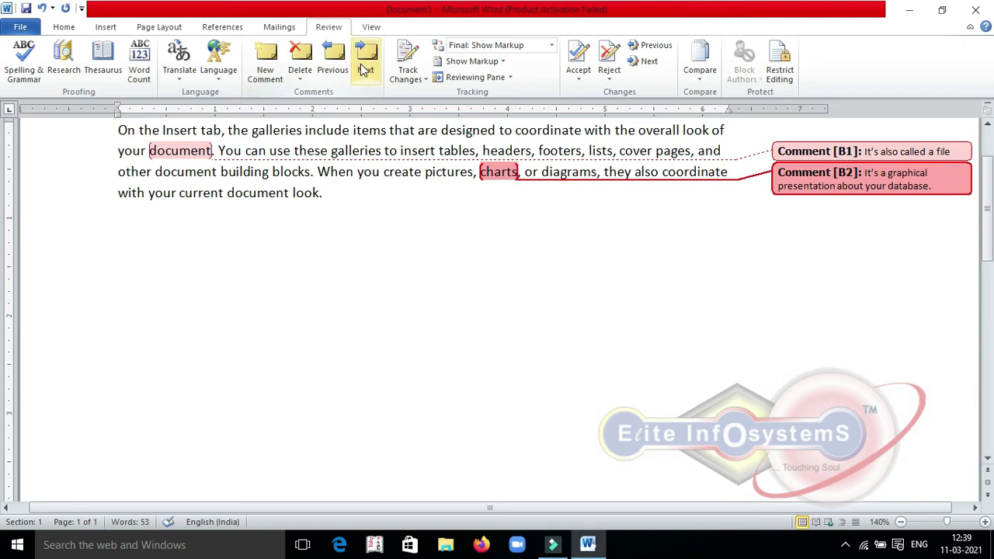
- Go to the previous and the next comment, and delete all comments in the document
click(332, 69)
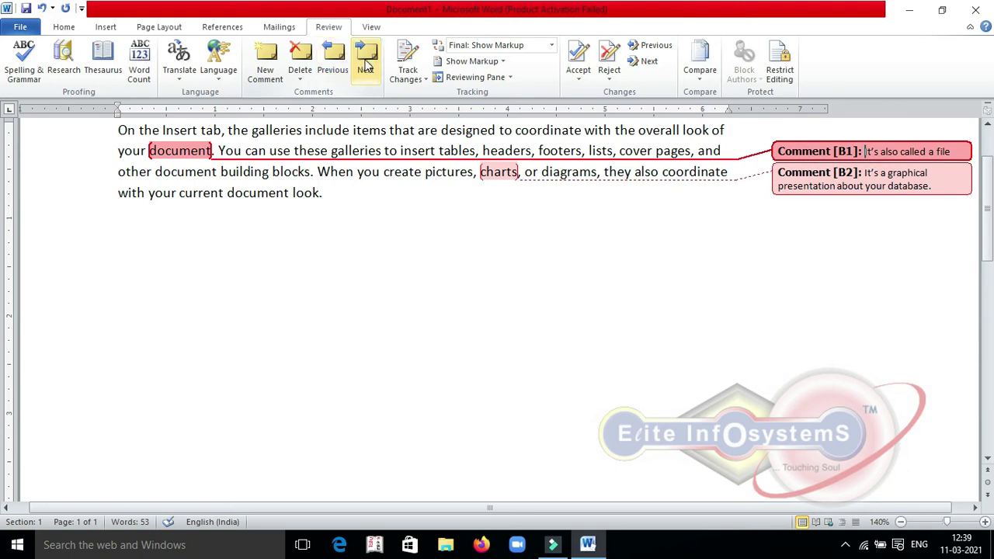
click(365, 66)
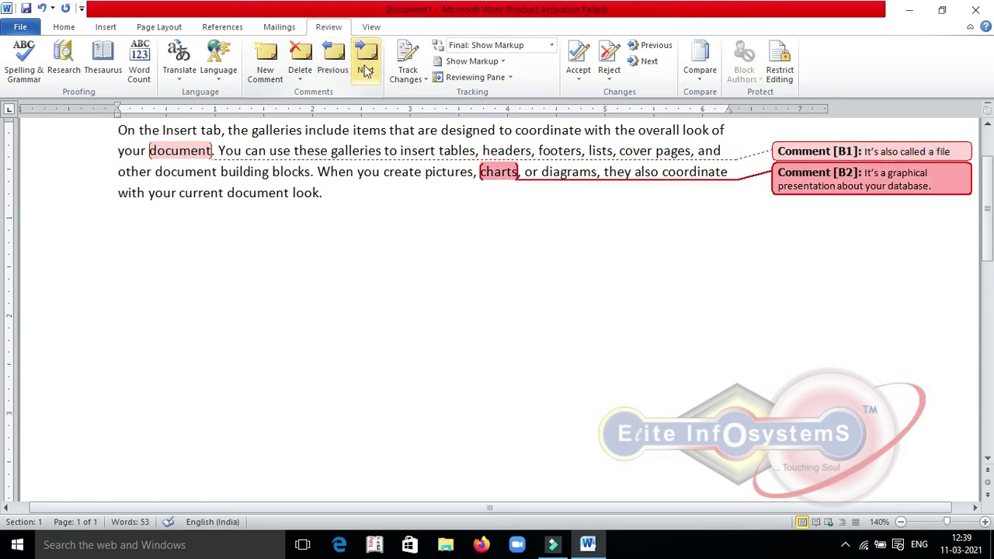
click(300, 78)
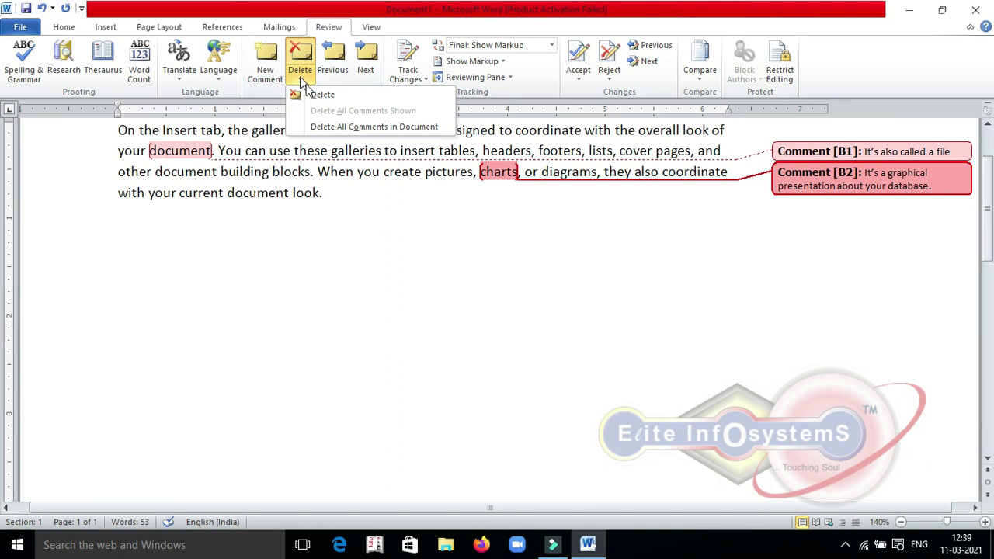
click(350, 130)
click(309, 213)
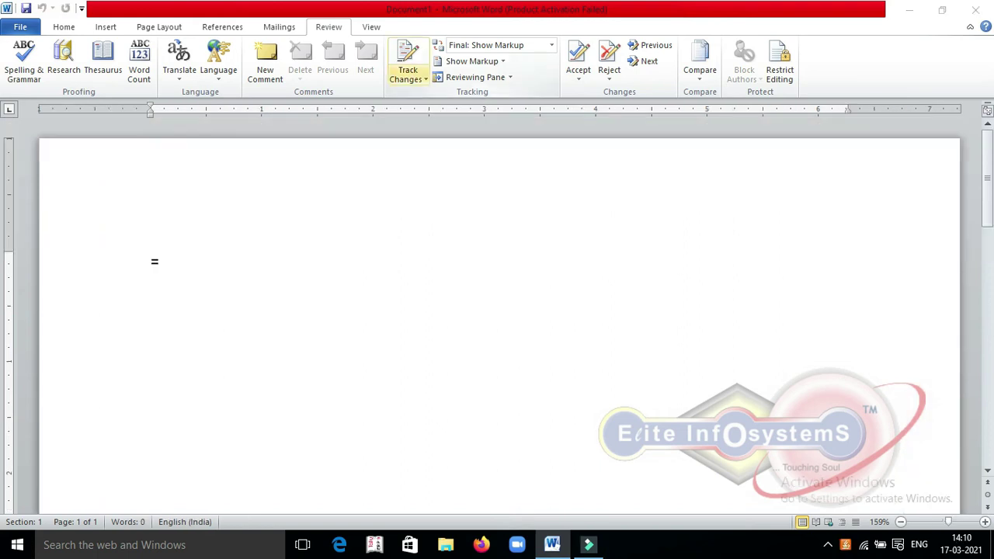
- Generate three paragraphs of sample text in the blank document with =rand(3)
text(=rand(10)
key(BackSpace)
key(BackSpace)
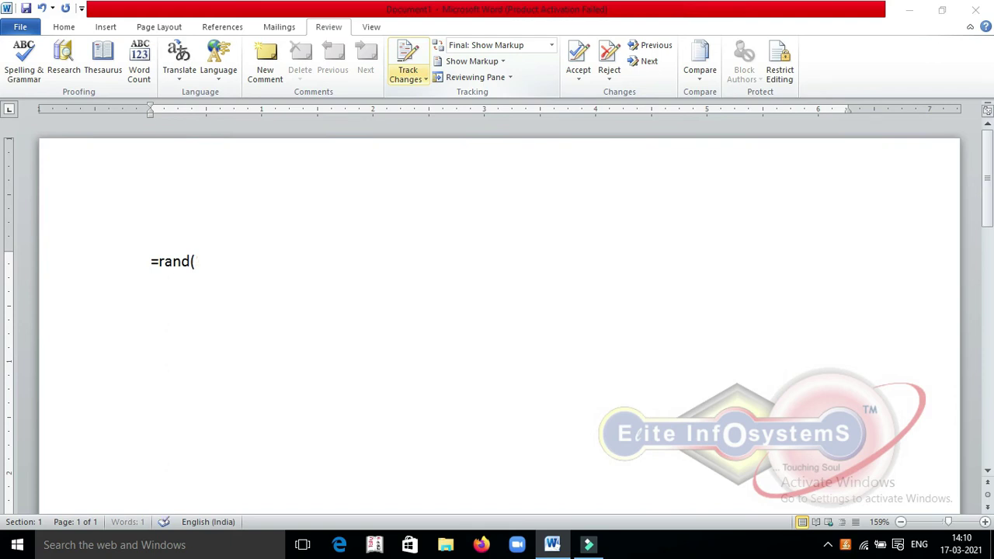
text(3))
key(Return)
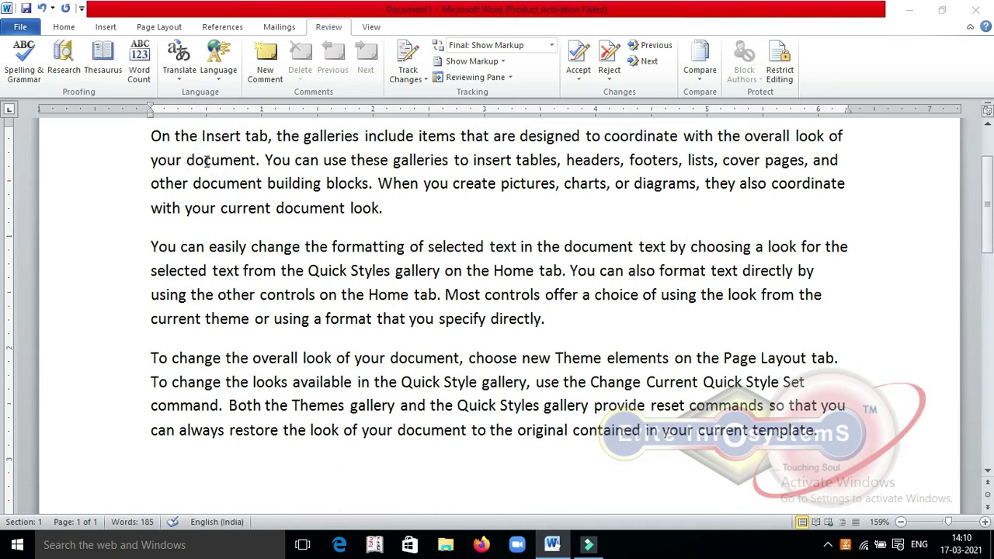
- Change the word "document" to "dacument" in the first paragraph's second line
click(207, 160)
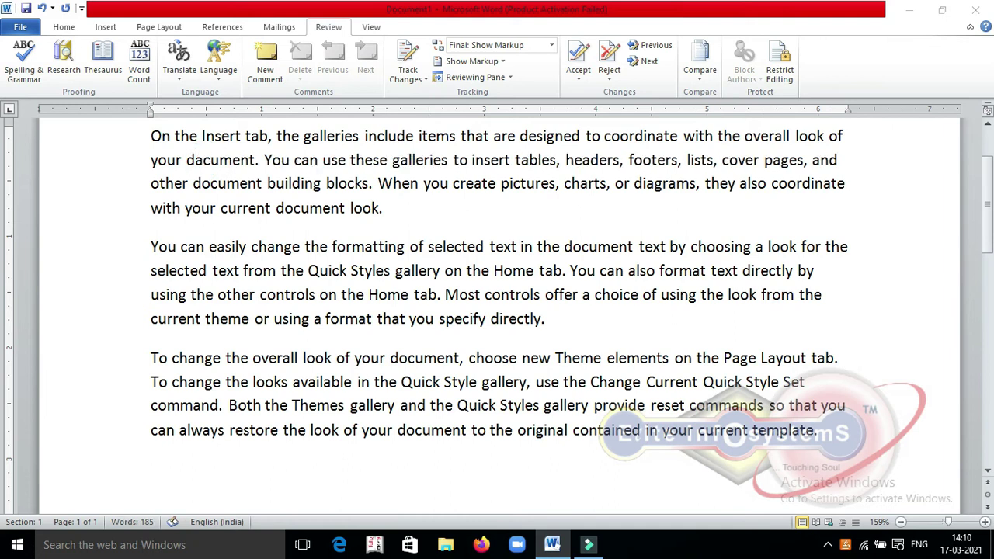
key(BackSpace)
text(a)
- Add a new paragraph reading "This is a good boy." after the first paragraph
click(393, 212)
key(Return)
text(This ia)
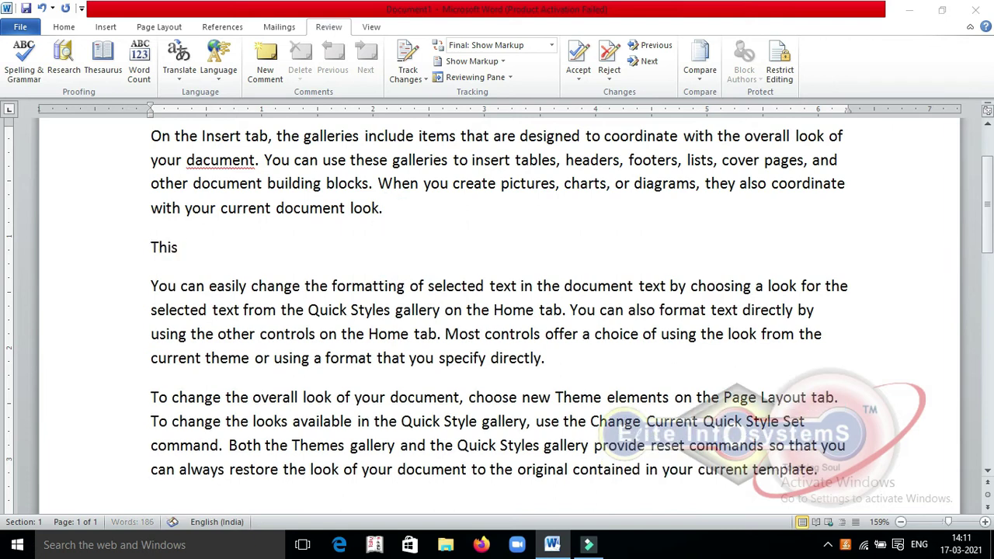
key(BackSpace)
text(s ag)
key(BackSpace)
key(BackSpace)
text(good boy.)
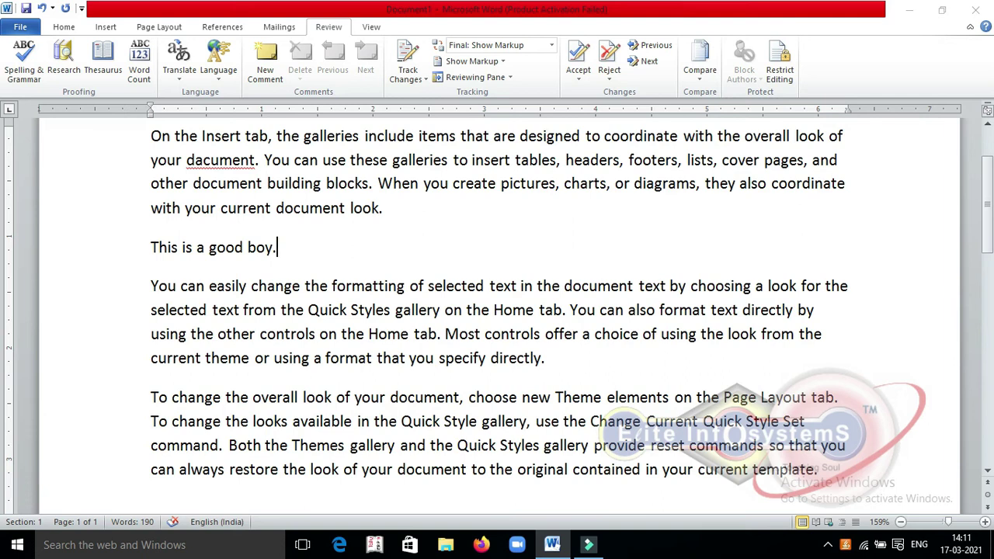
- Undo the added "This is a good boy." paragraph and the misspelling of "document" in the second line
key(BackSpace)
key(BackSpace)
key(BackSpace)
key(BackSpace)
key(BackSpace)
key(BackSpace)
key(BackSpace)
key(BackSpace)
key(BackSpace)
key(BackSpace)
key(BackSpace)
key(BackSpace)
key(BackSpace)
key(BackSpace)
key(BackSpace)
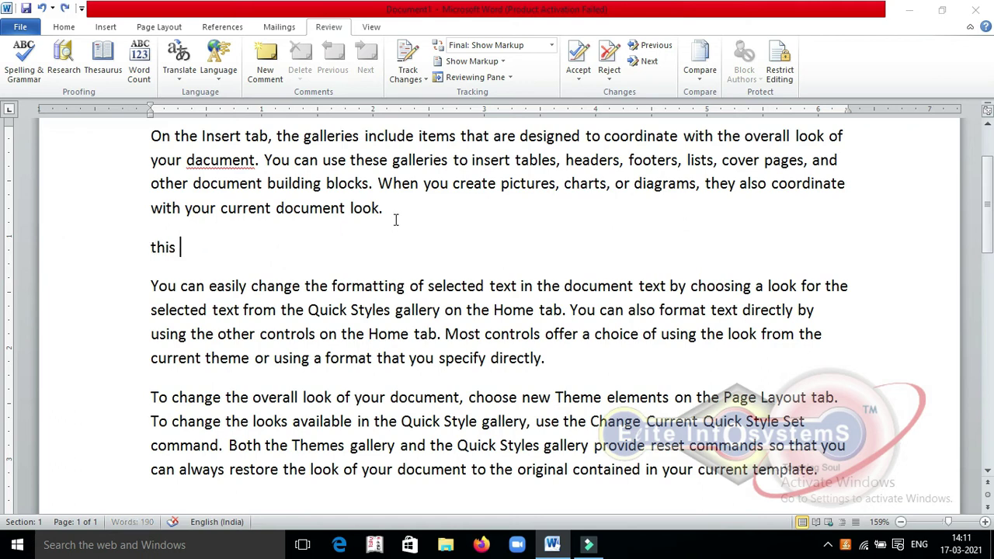
key(BackSpace)
key(BackSpace)
key(BackSpace)
key(BackSpace)
key(BackSpace)
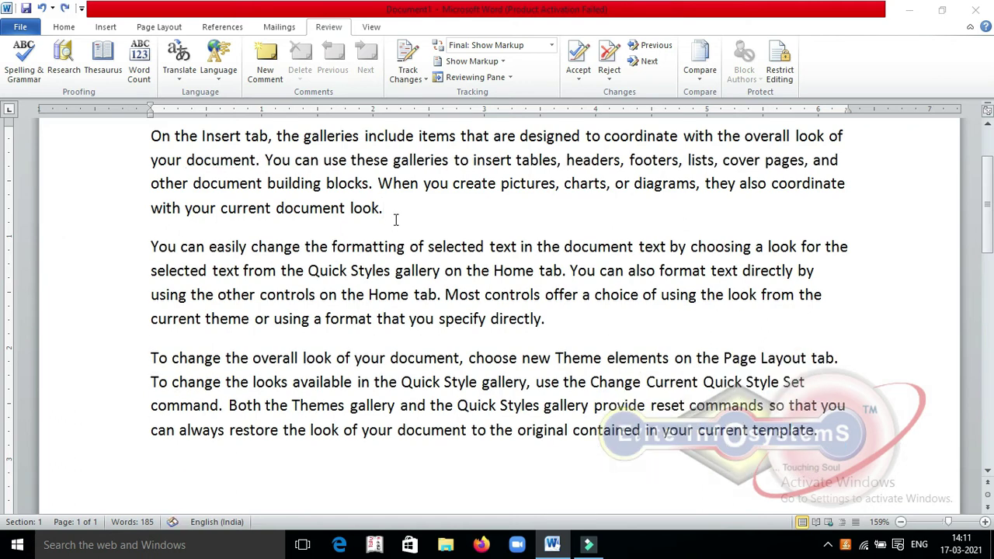
- Turn on Track Changes and replace the "o" with "a" in "document" in the first paragraph's second line
click(405, 66)
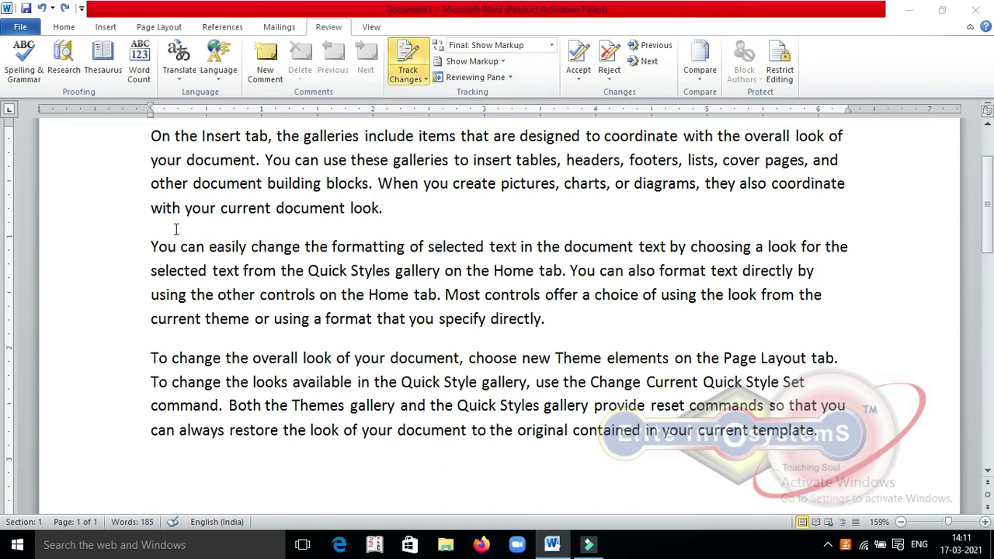
key(BackSpace)
text(ae)
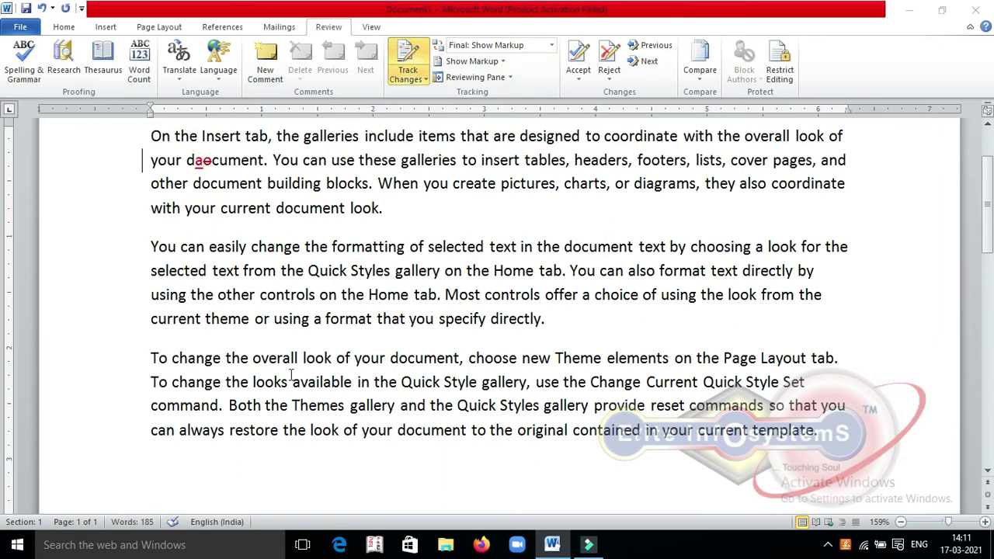
- Insert the tracked paragraph "This is a good boy." after the first paragraph
key(Down)
key(Down)
key(End)
key(Return)
text(This is a)
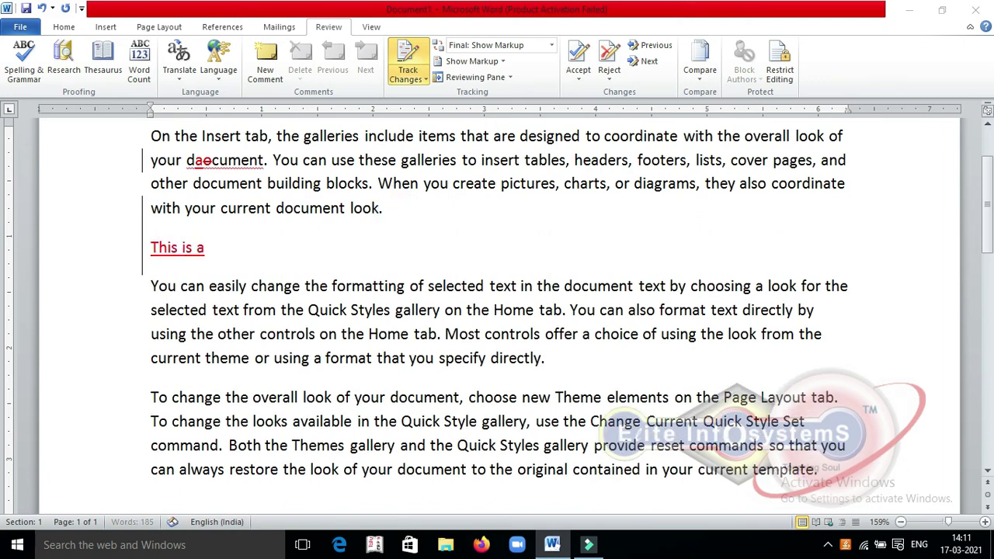
text( good boy.)
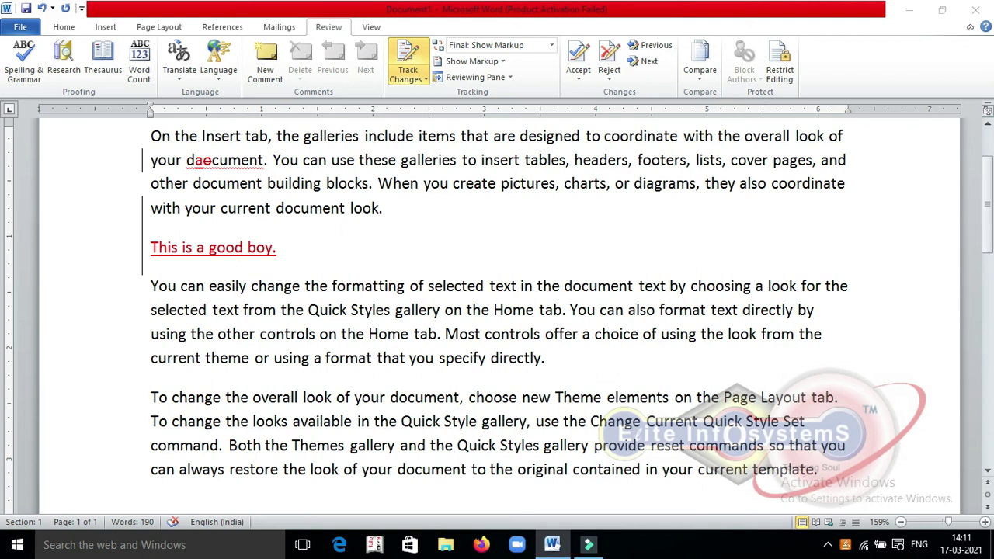
- Review the options for accepting changes, and reject all changes in the document
click(577, 79)
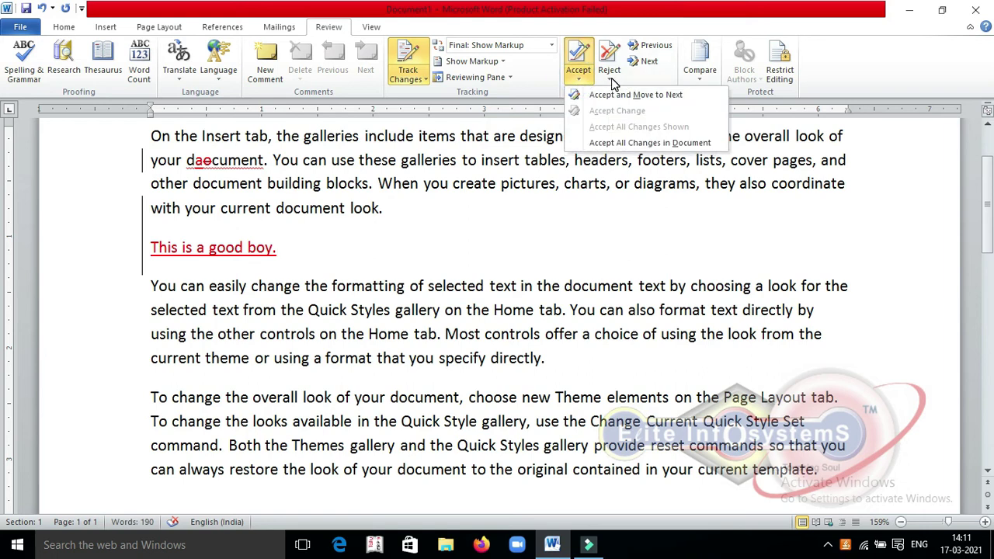
click(612, 80)
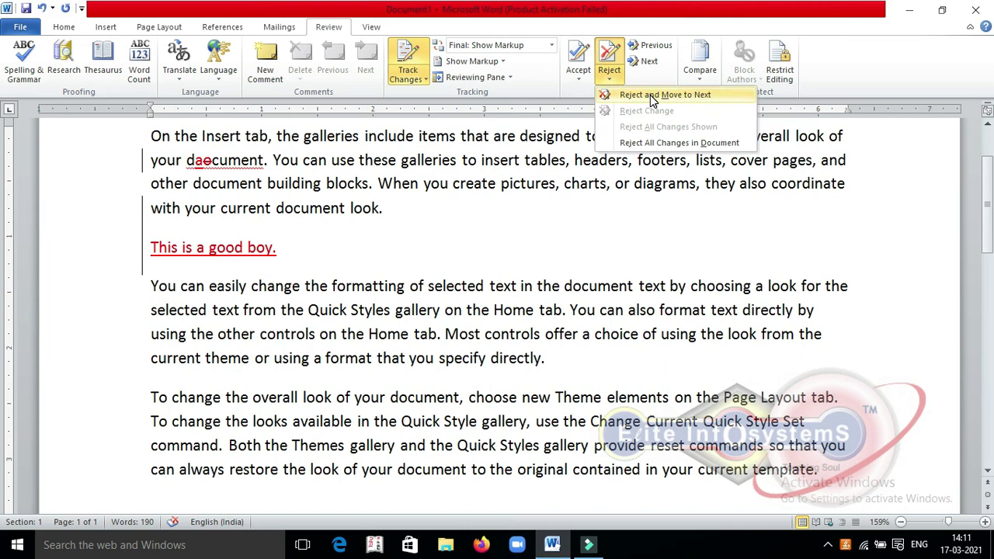
click(673, 143)
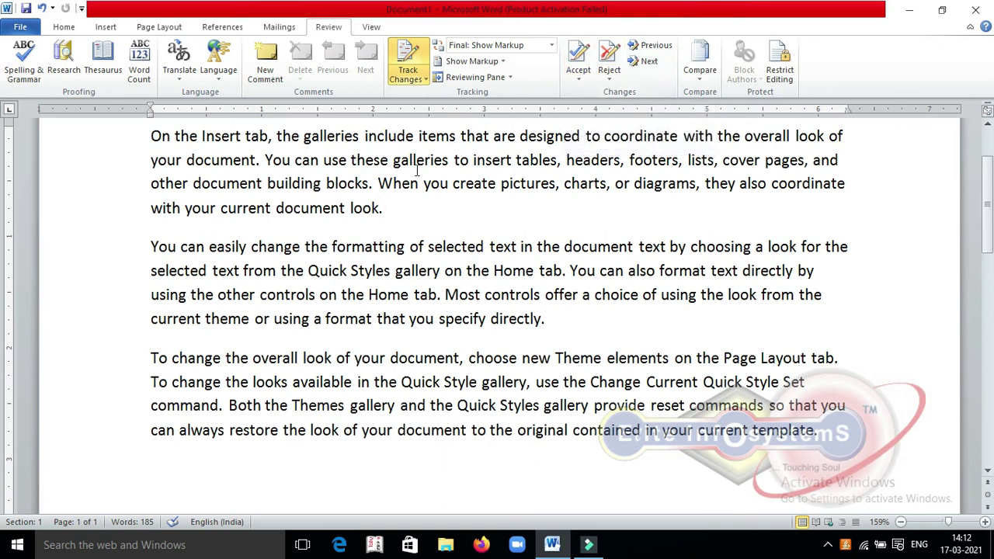
- Turn off Track Changes and save the document as "one" in the Documents folder, replacing the existing file
click(517, 159)
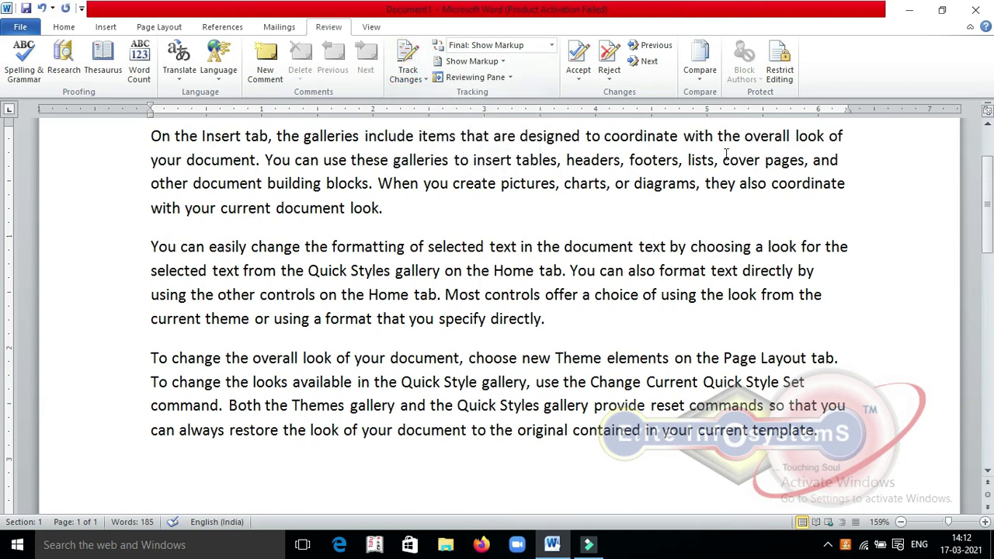
click(516, 160)
click(506, 175)
click(507, 175)
click(505, 176)
key(ctrl+s)
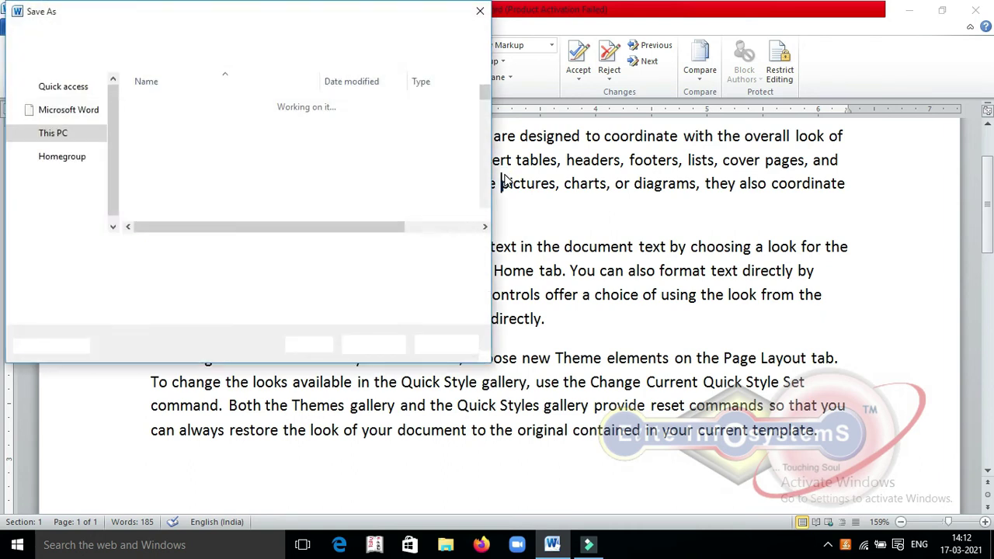
text(one)
key(Return)
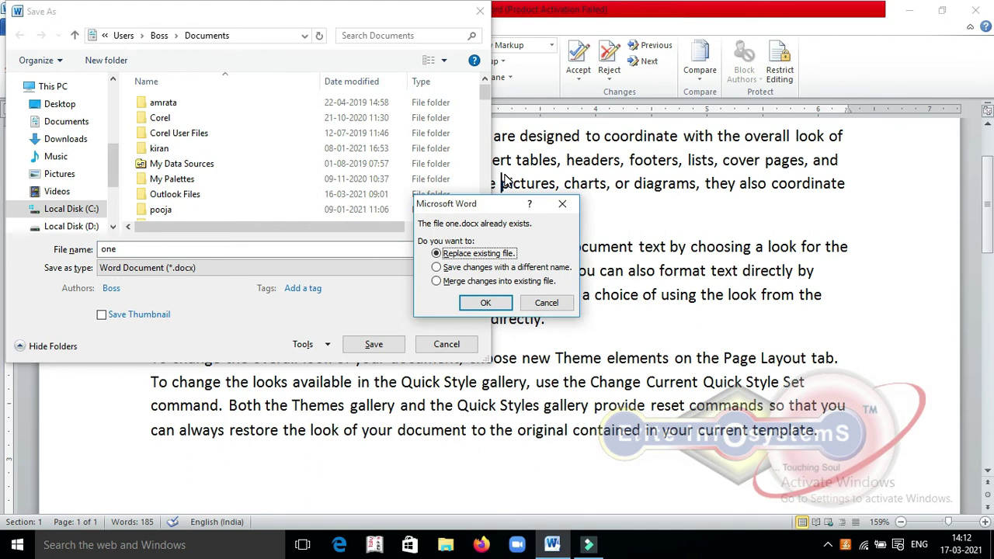
click(488, 304)
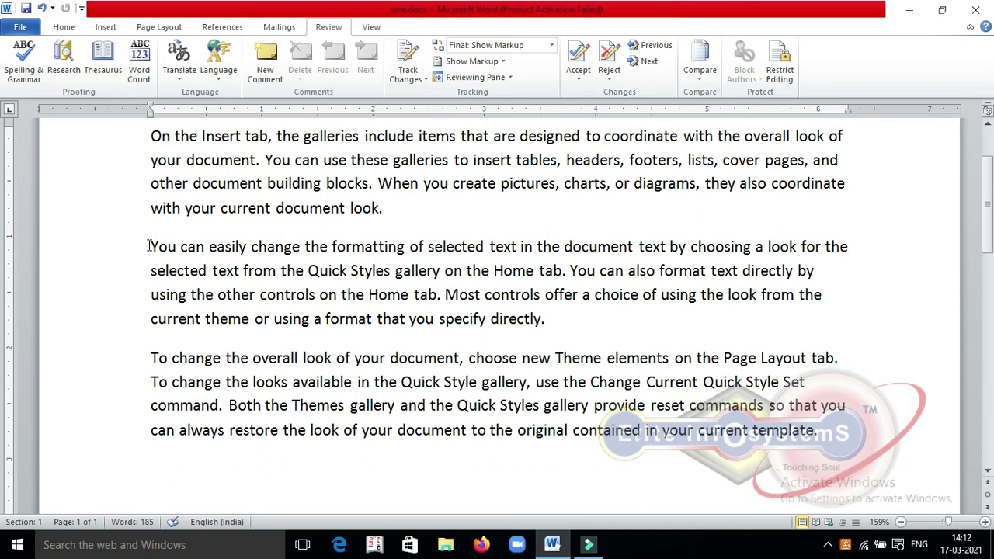
- Delete the second paragraph, "You can easily change the formatting…", and save this version under the new name "two"
drag(151, 247, 581, 318)
key(Delete)
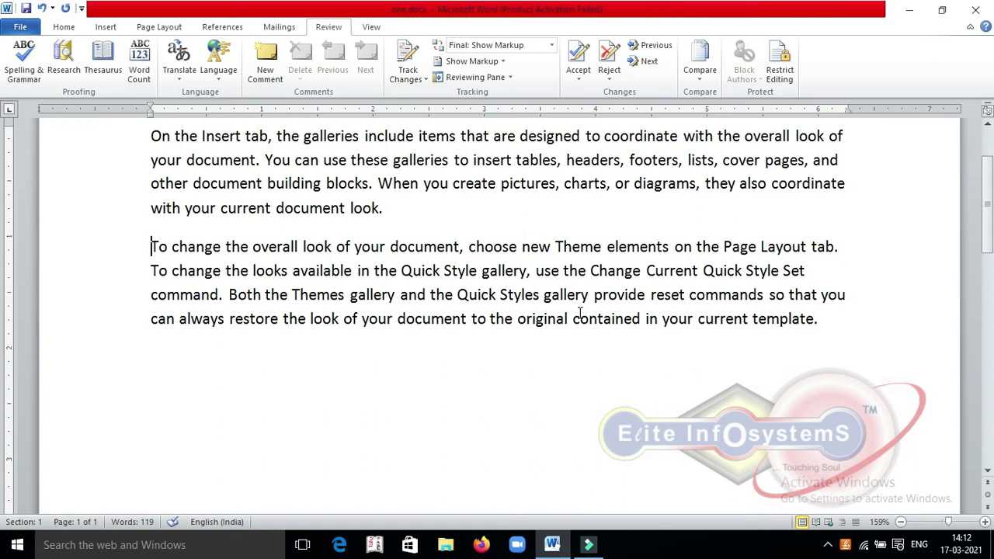
key(F12)
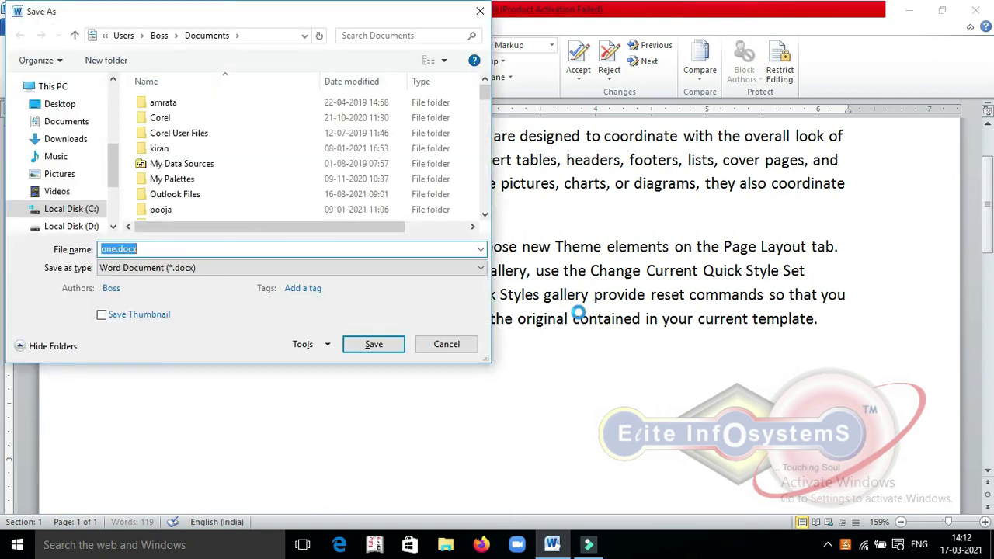
text(two)
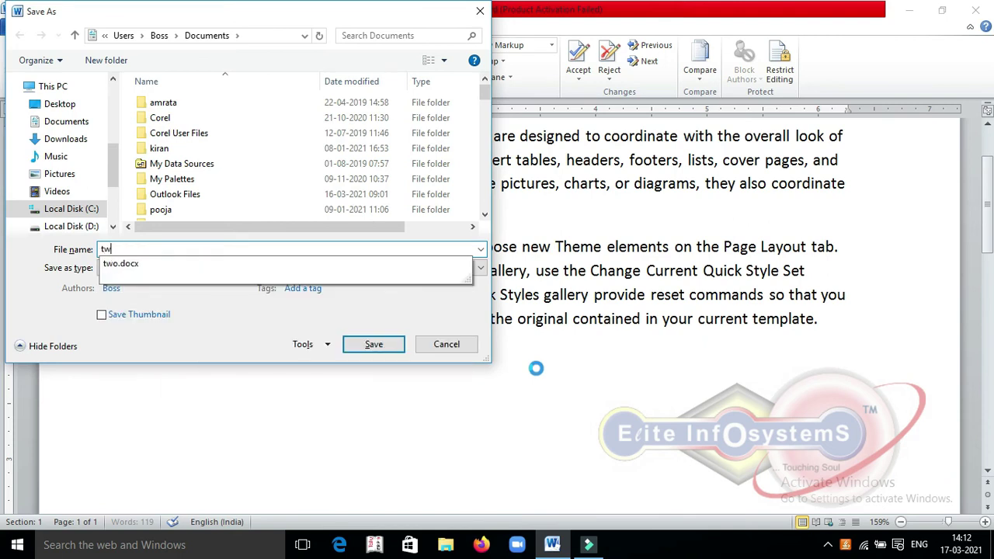
key(Return)
key(Escape)
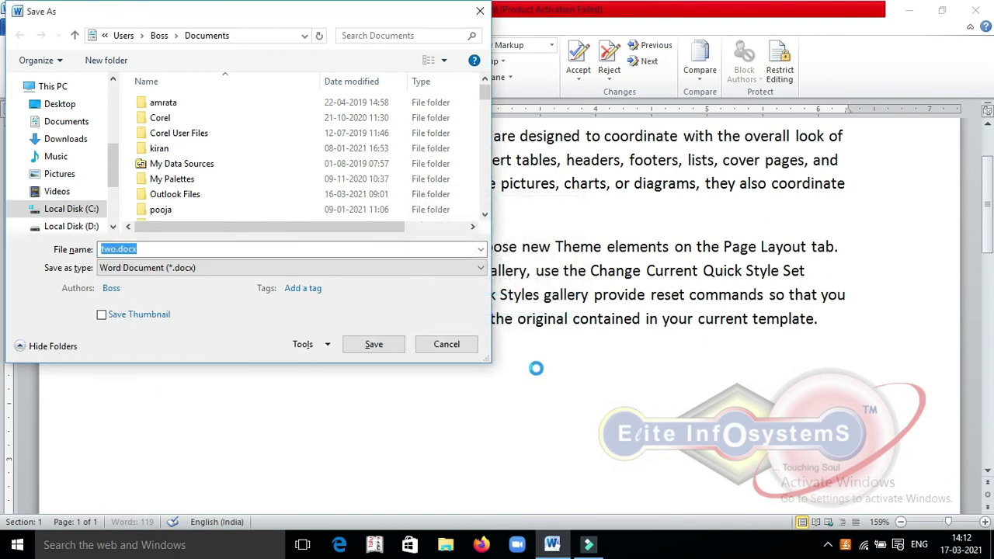
key(Escape)
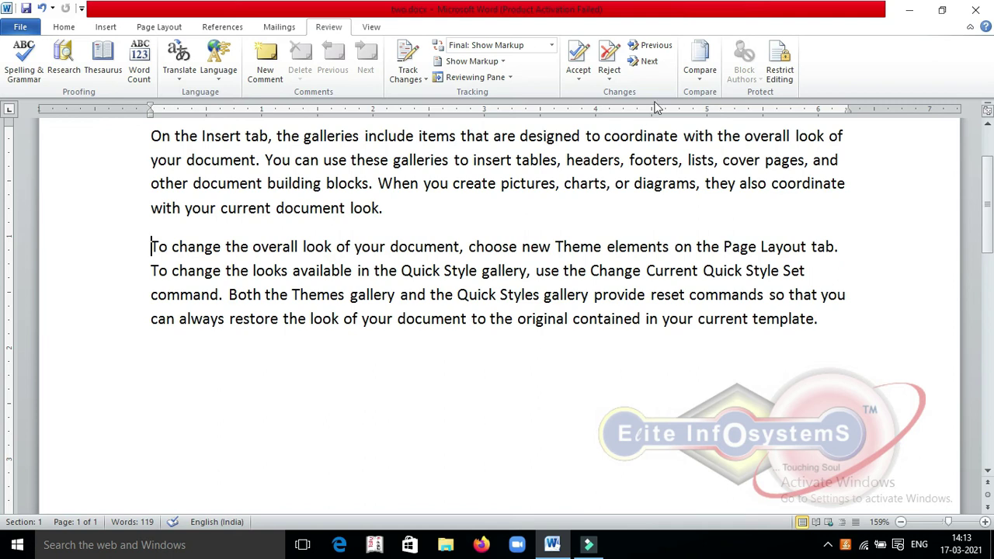
- Start a comparison of two document versions with one.docx as the original document
click(693, 77)
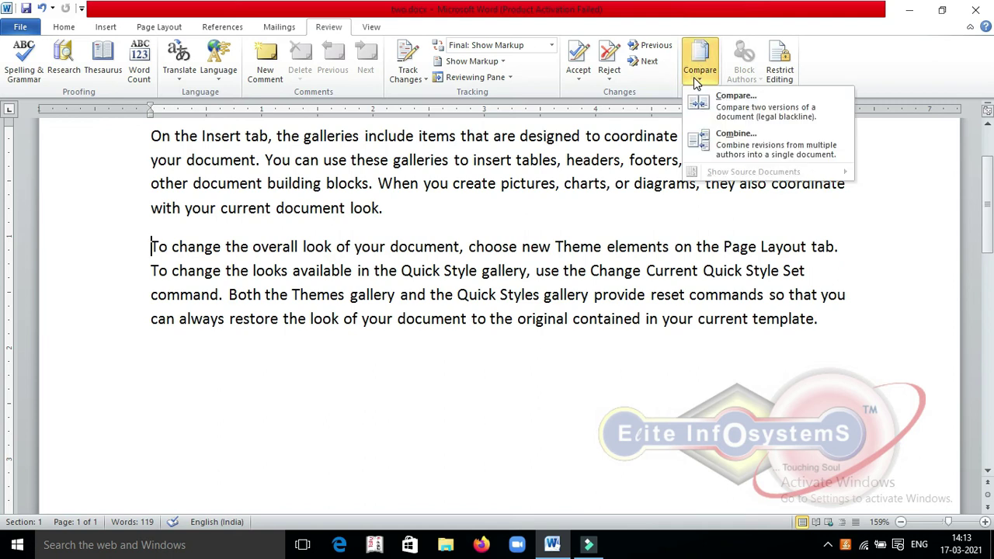
click(734, 104)
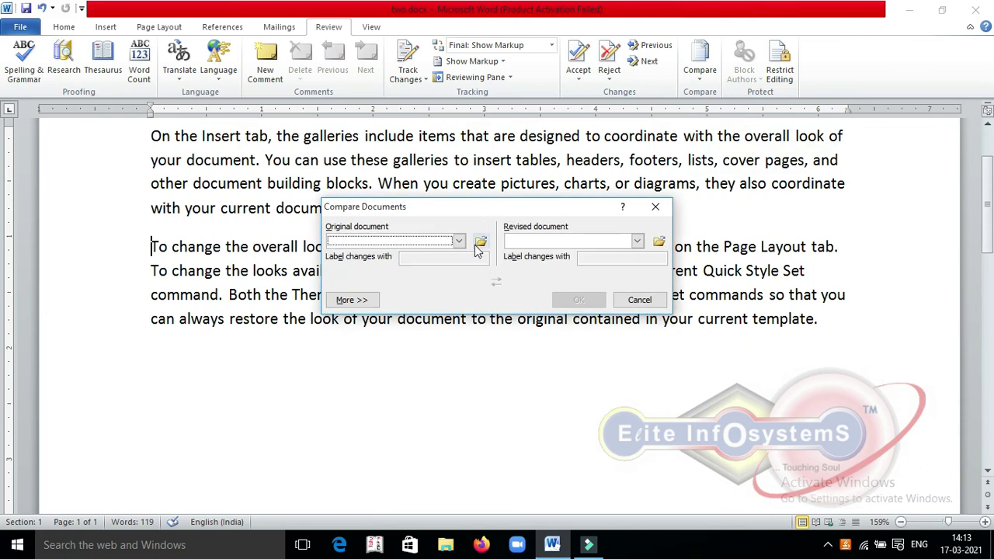
click(479, 243)
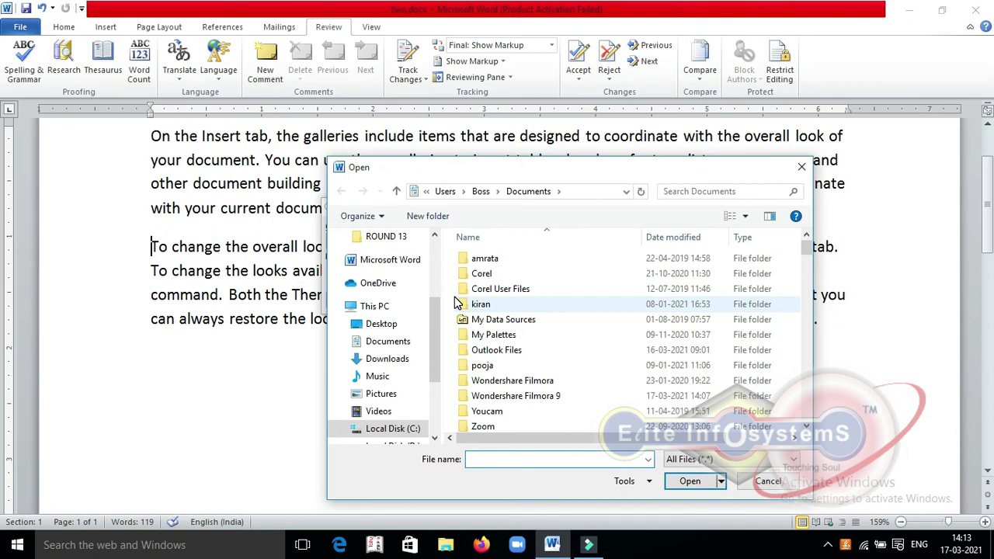
text(one)
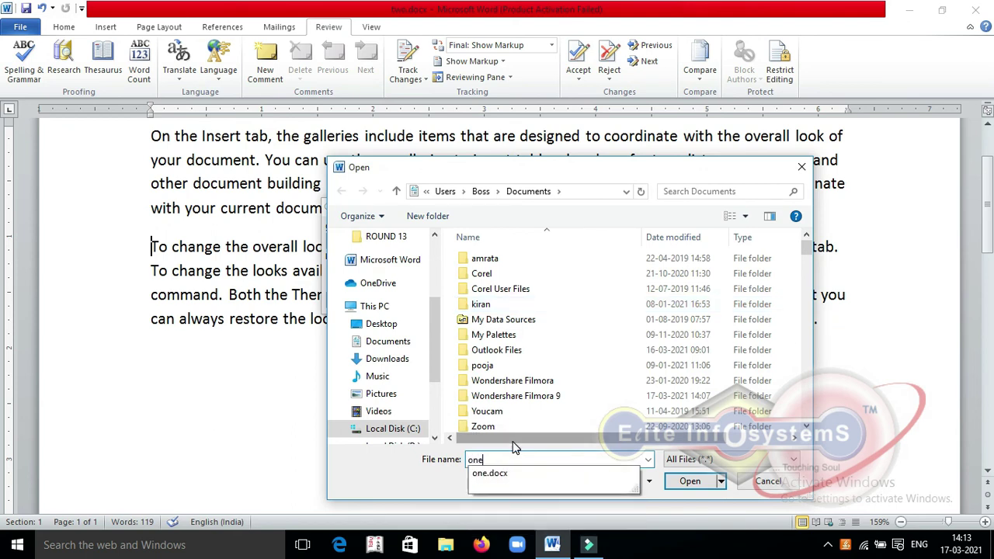
click(488, 474)
click(691, 482)
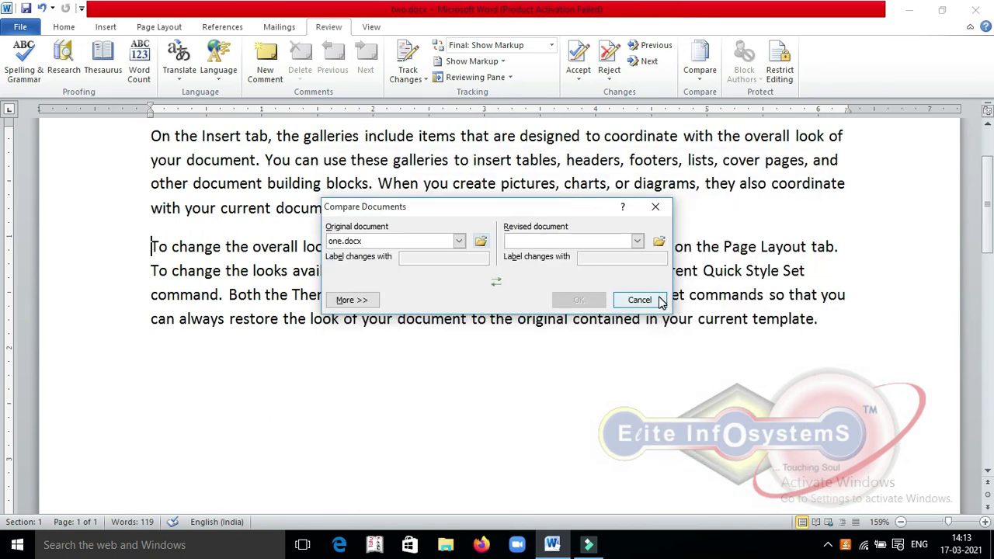
- Choose two.docx as the revised document and run the comparison
click(659, 241)
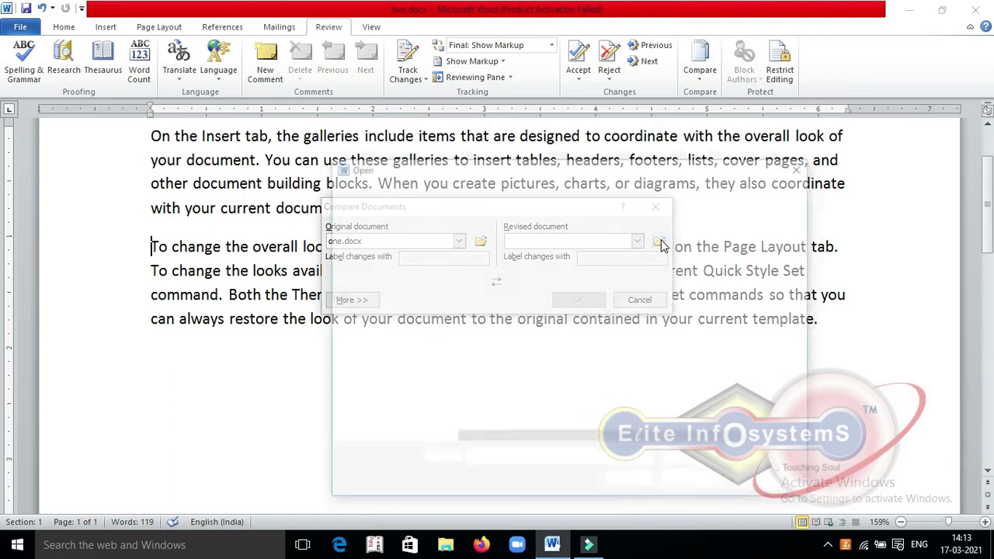
text(tw)
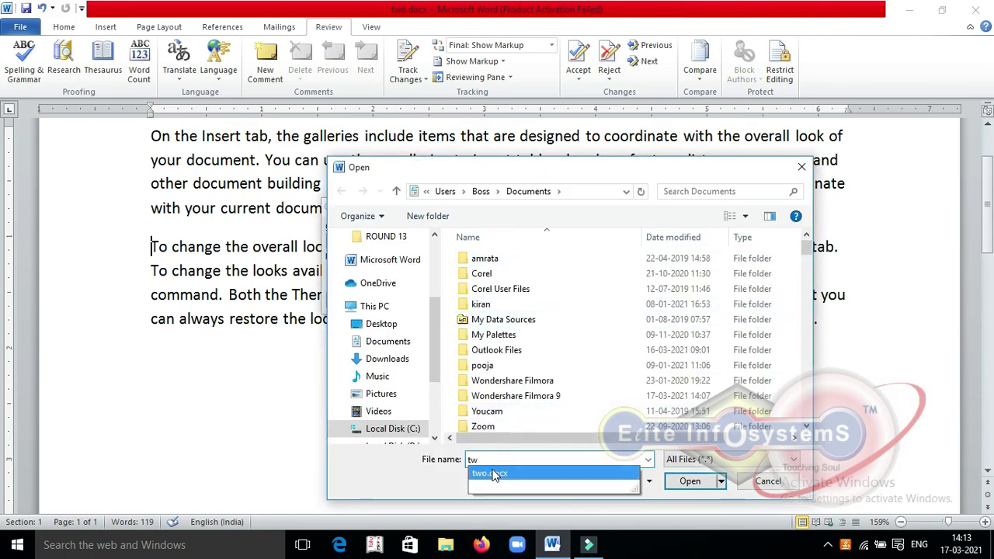
click(543, 473)
click(690, 480)
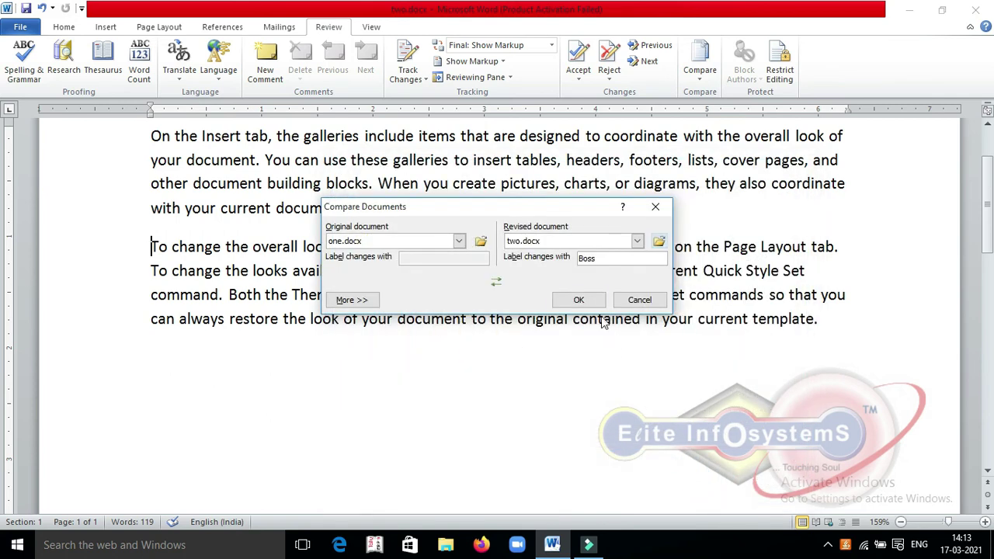
click(581, 299)
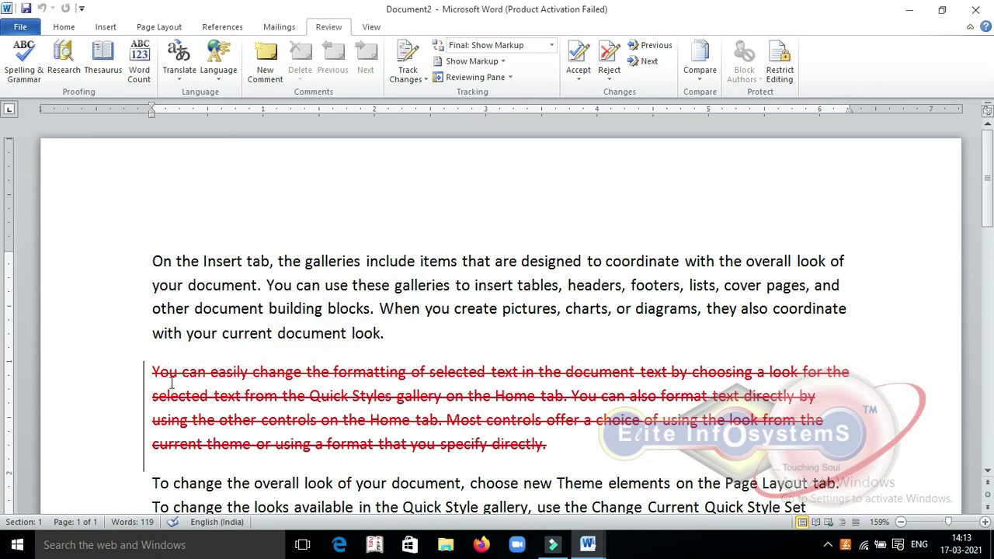
- Inspect the revision details of the struck-through paragraph and close the comparison result without saving
mouse_move(198, 436)
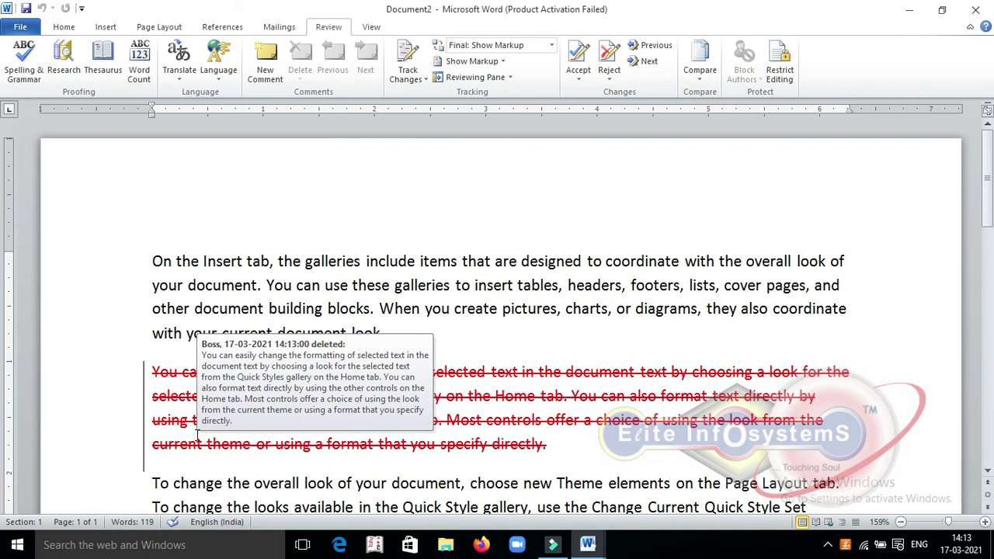
click(982, 8)
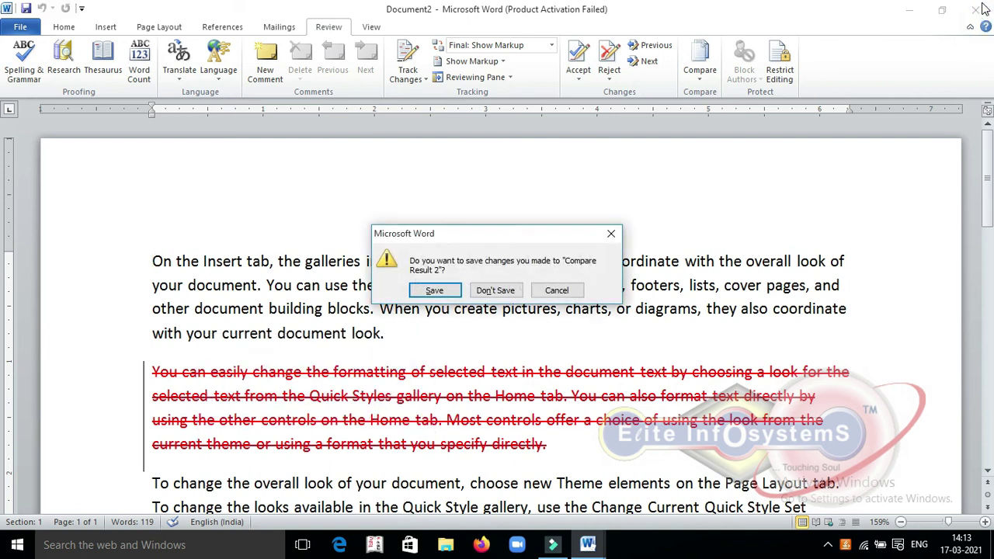
click(497, 291)
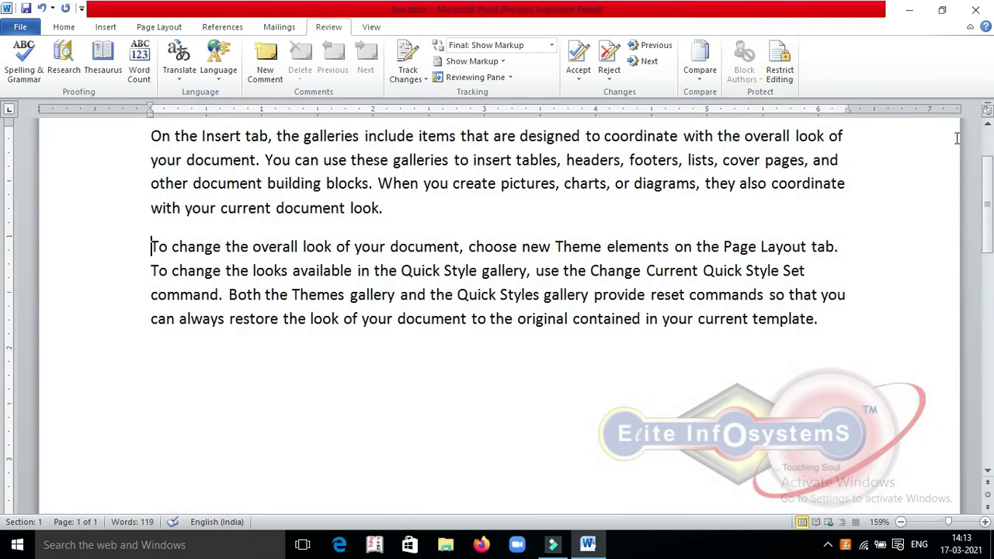
- Set up restrictions limiting formatting to selected styles and editing to No changes (Read only), with an Everyone exception at the first paragraph's end
scroll(699, 233, up, 1)
click(620, 241)
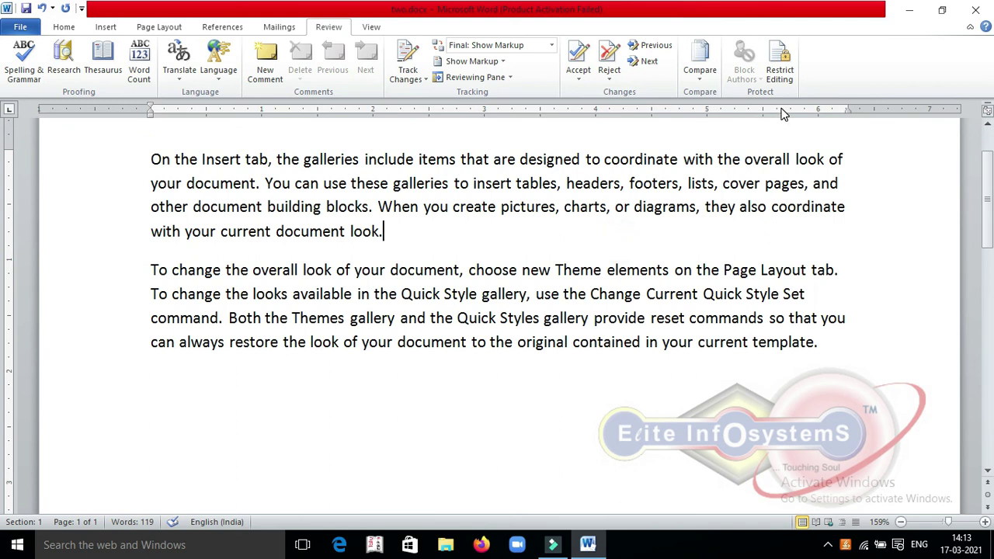
click(780, 66)
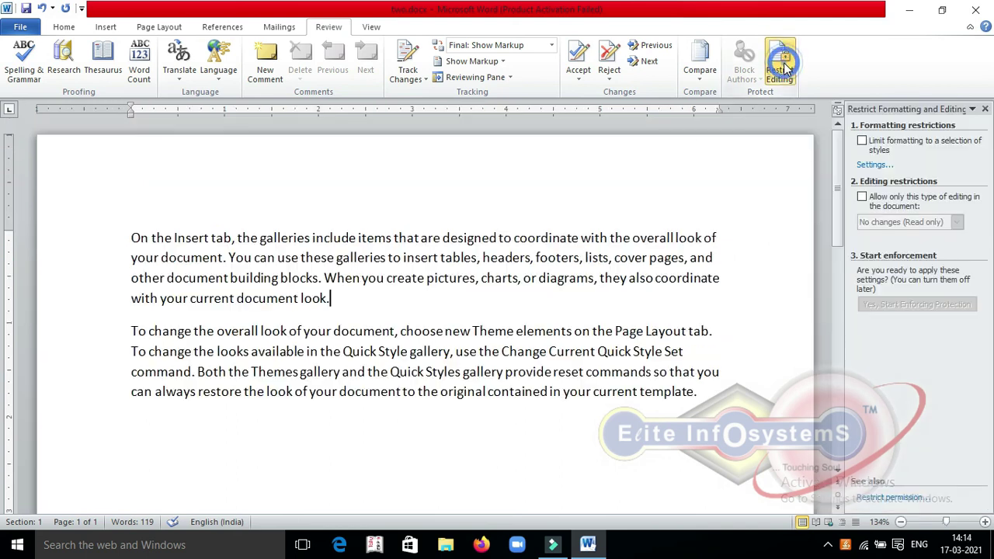
click(862, 141)
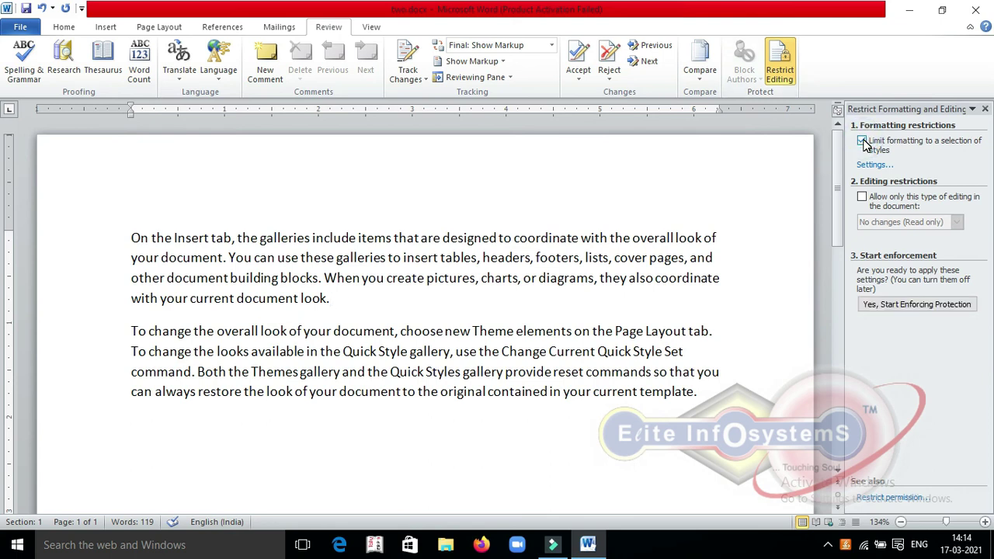
click(861, 197)
click(865, 314)
- Start enforcing the document protection with a confirmed password, and test whether the first paragraph can be edited
click(889, 414)
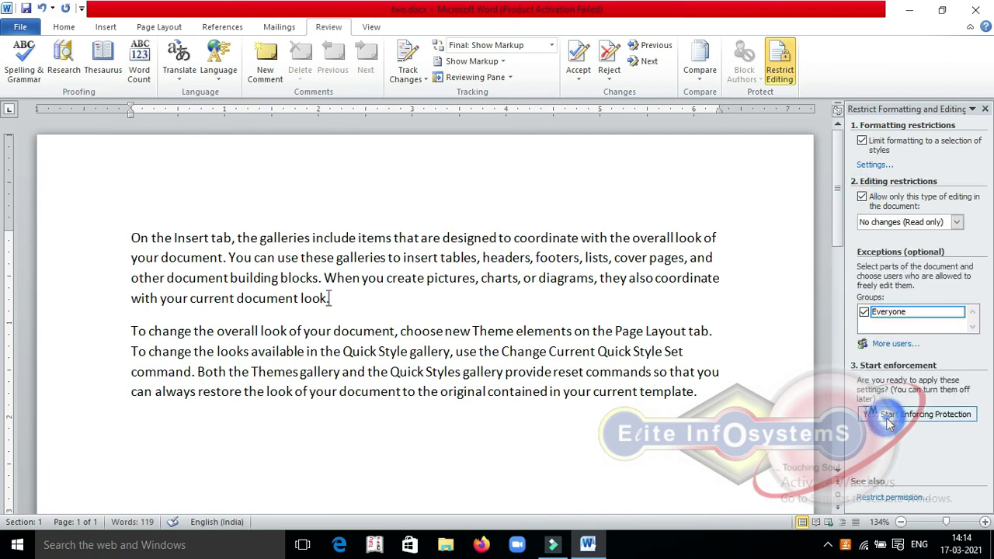
text(1)
click(590, 269)
text(1)
click(525, 326)
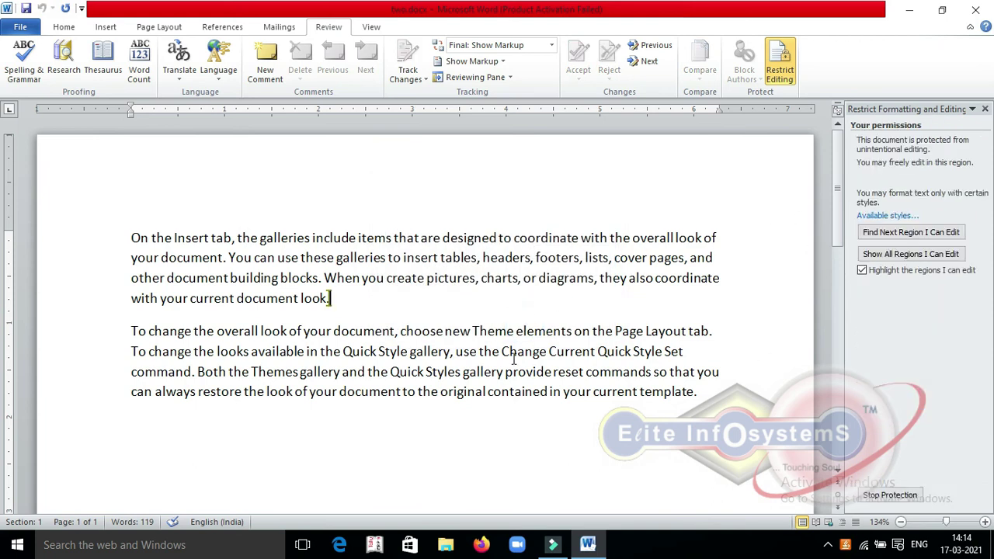
click(347, 272)
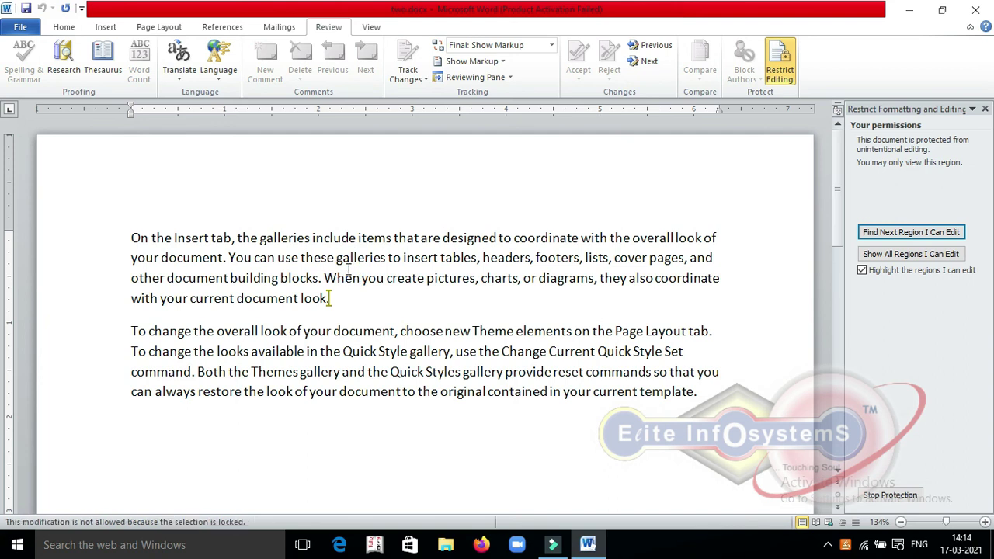
- Stop the document protection by entering its password, and test editing by inserting "f" after the "i" of "insert" in the first paragraph
click(890, 495)
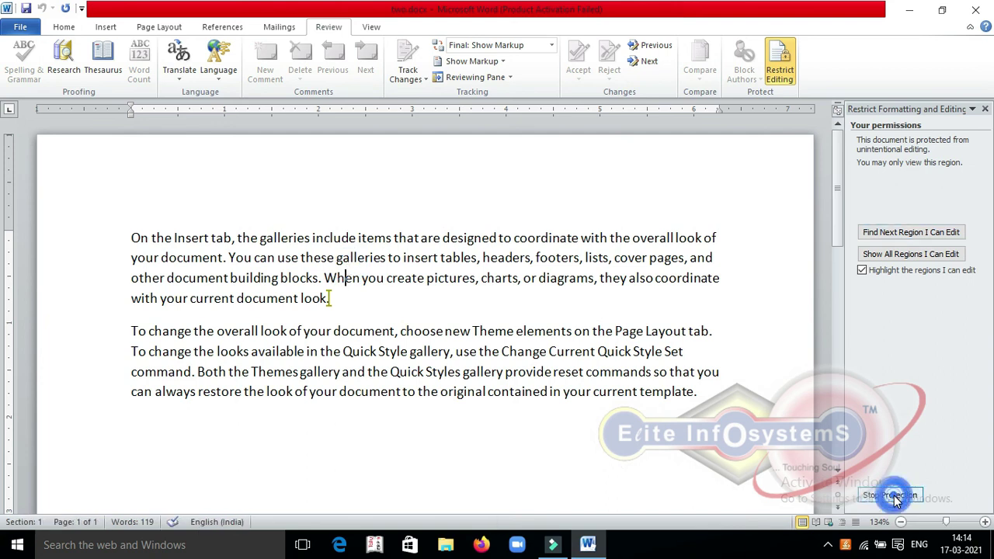
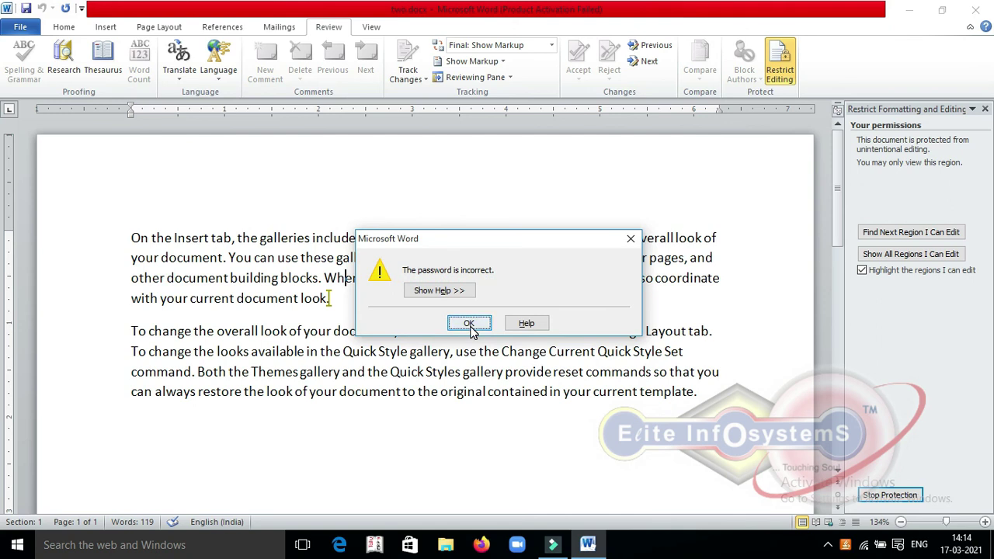
click(469, 324)
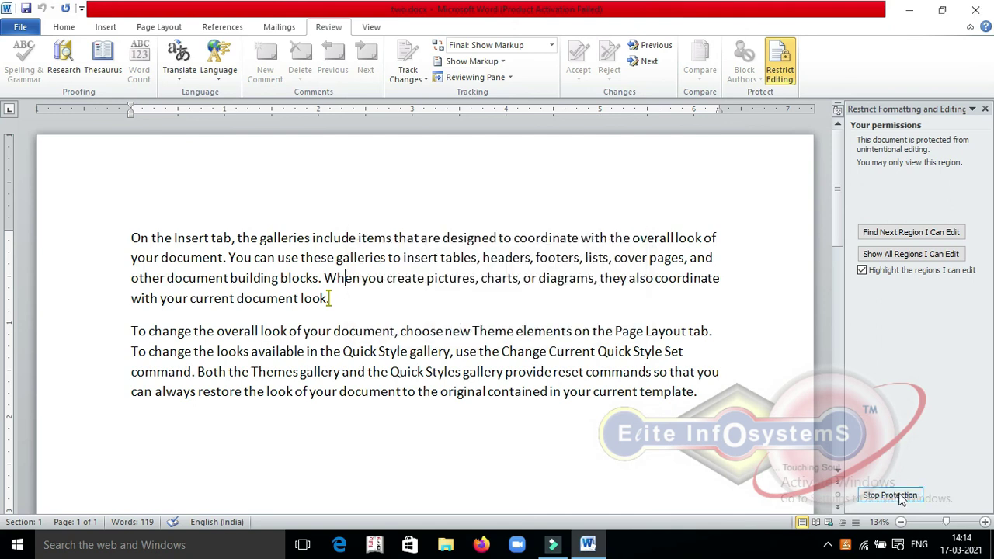
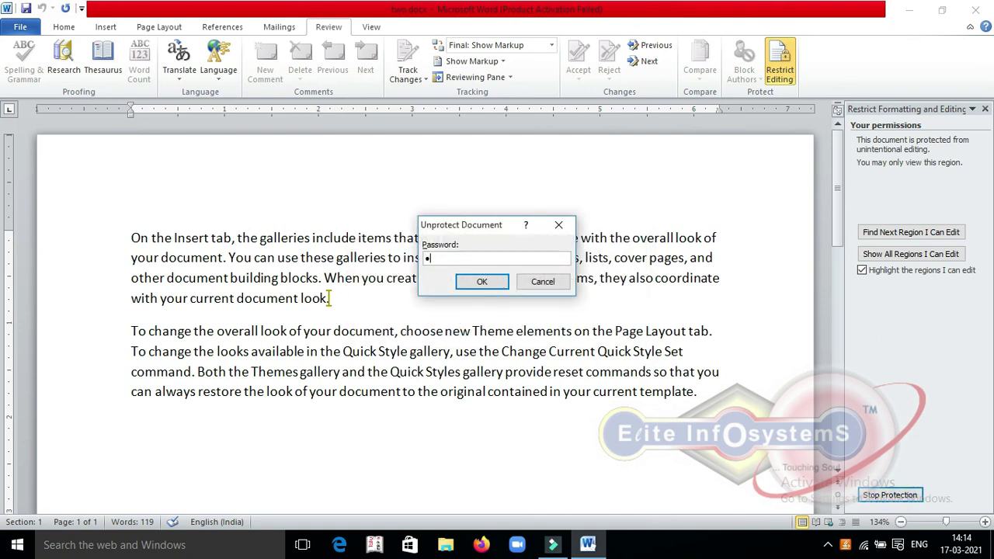
click(482, 285)
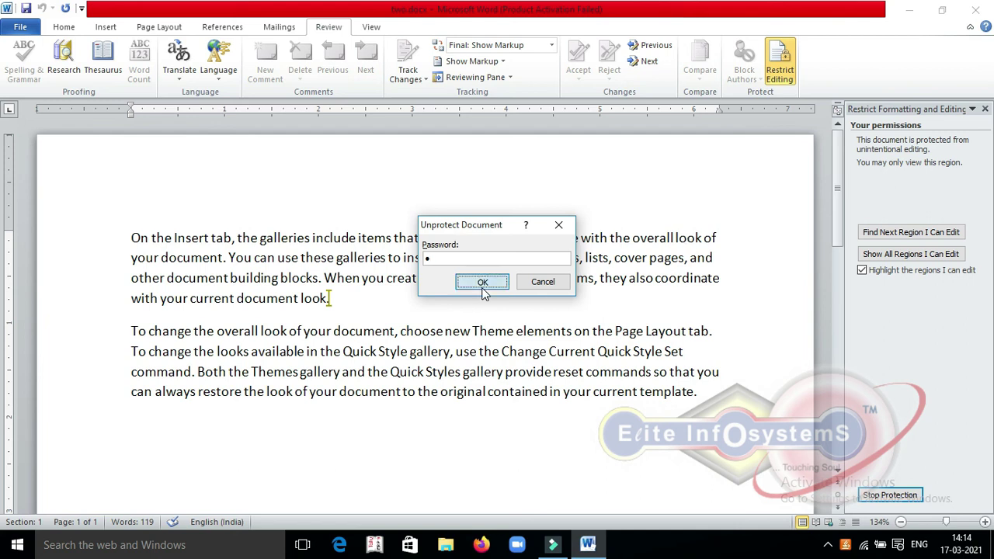
click(407, 258)
text(f)
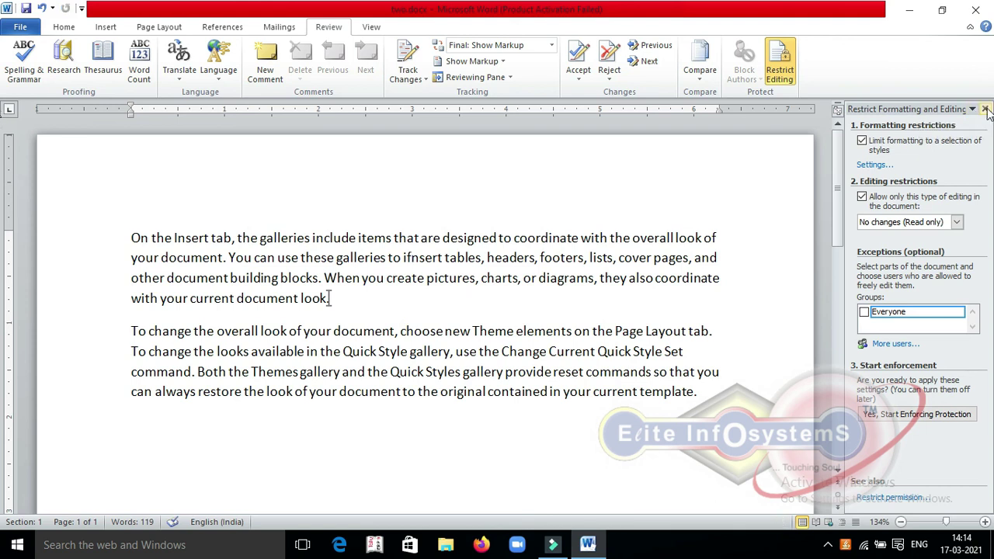
- Close the Restrict Formatting and Editing pane and hide the ruler
click(985, 110)
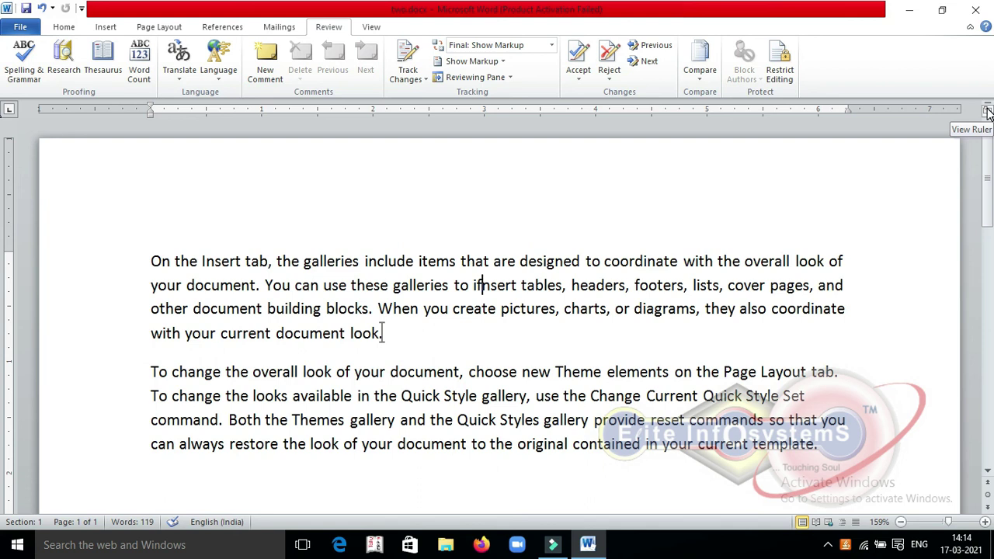
click(988, 113)
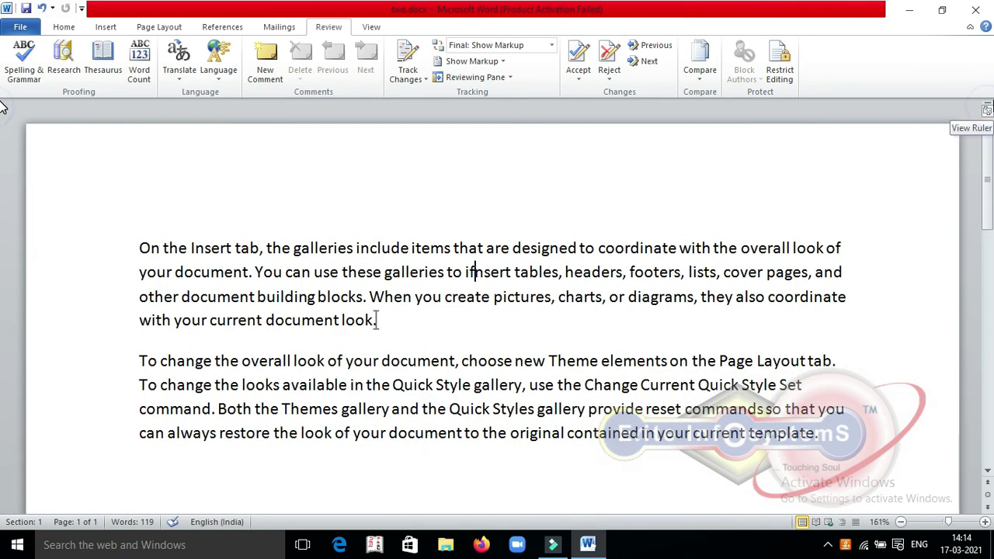
text(f)
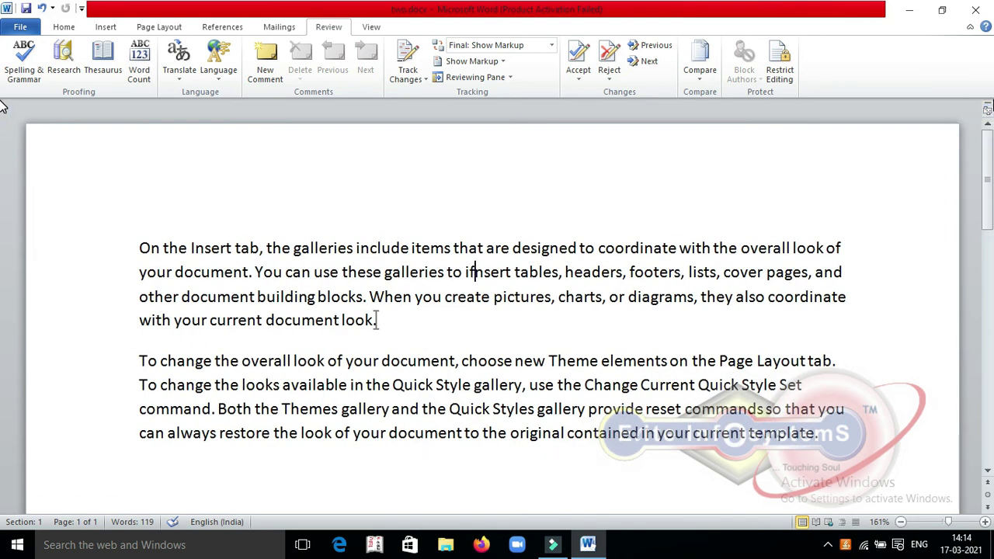